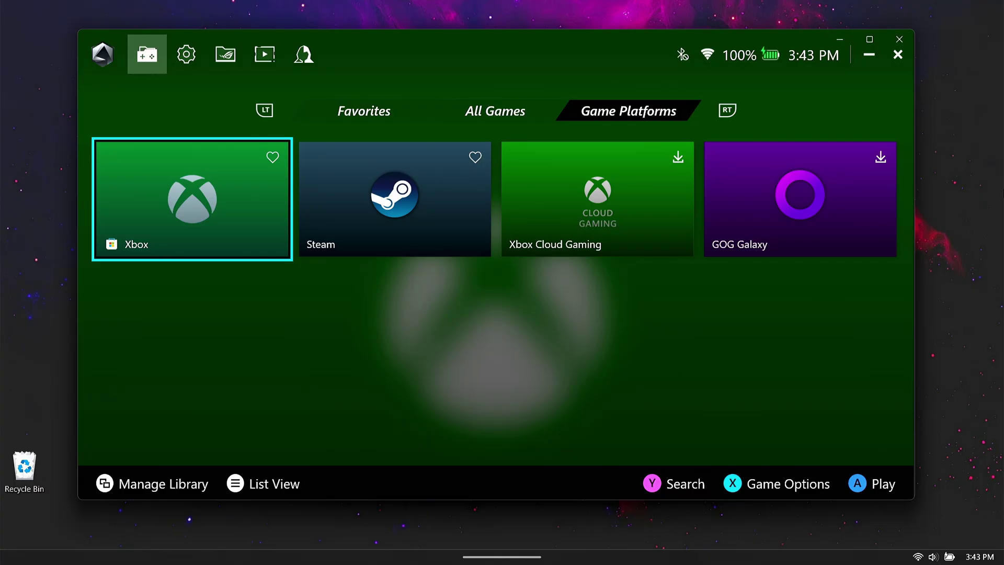
- Open the Gamepad Mode configuration from the Control Mode settings
click(191, 58)
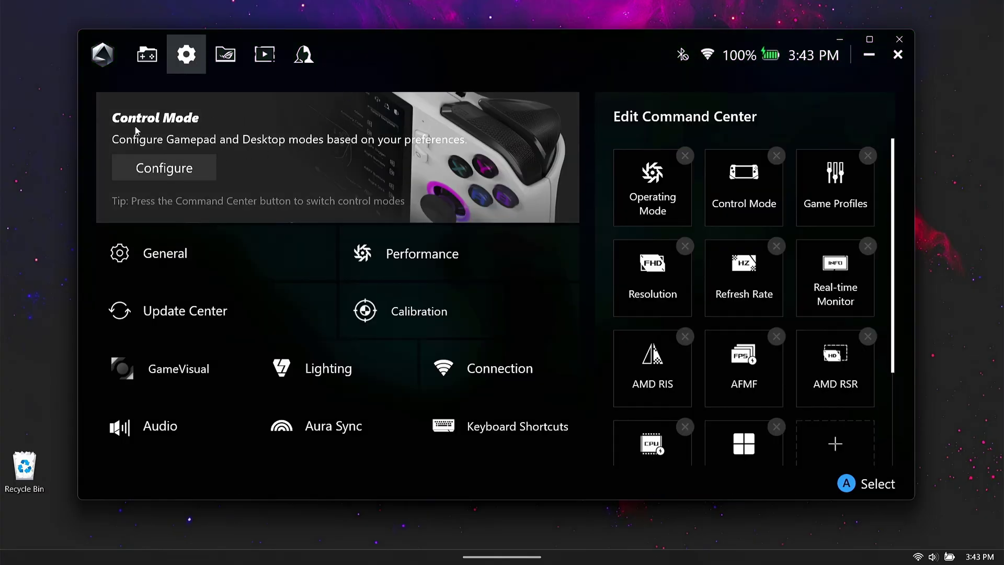
click(165, 171)
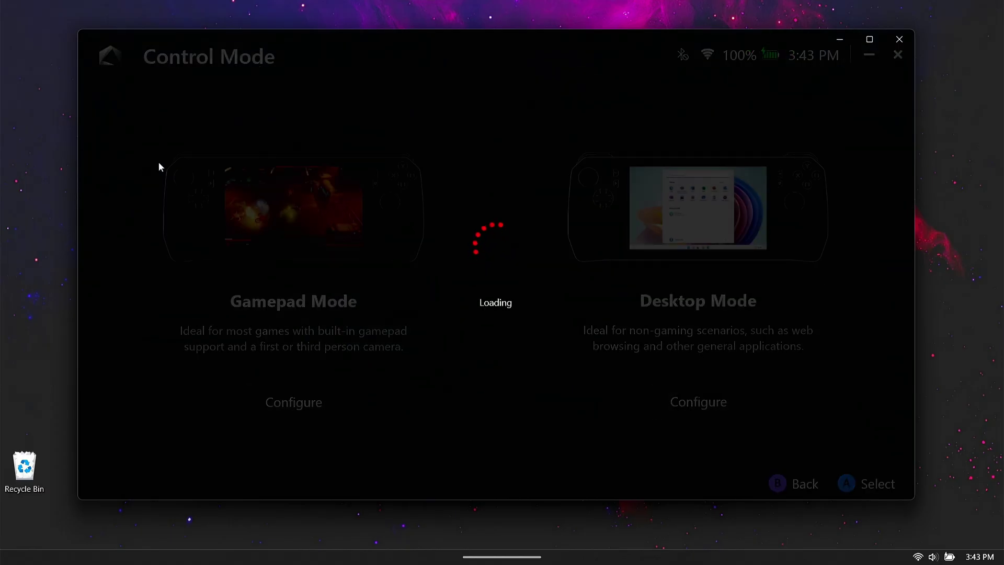
click(297, 405)
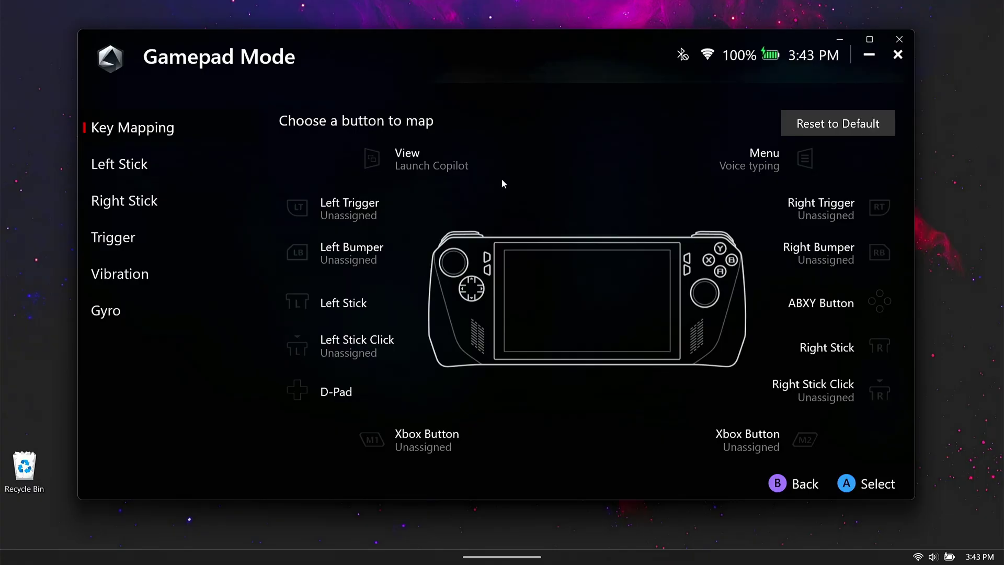
- Assign the Xbox Button action to the primary function of the M1 back button and return to the key mapping overview
click(423, 444)
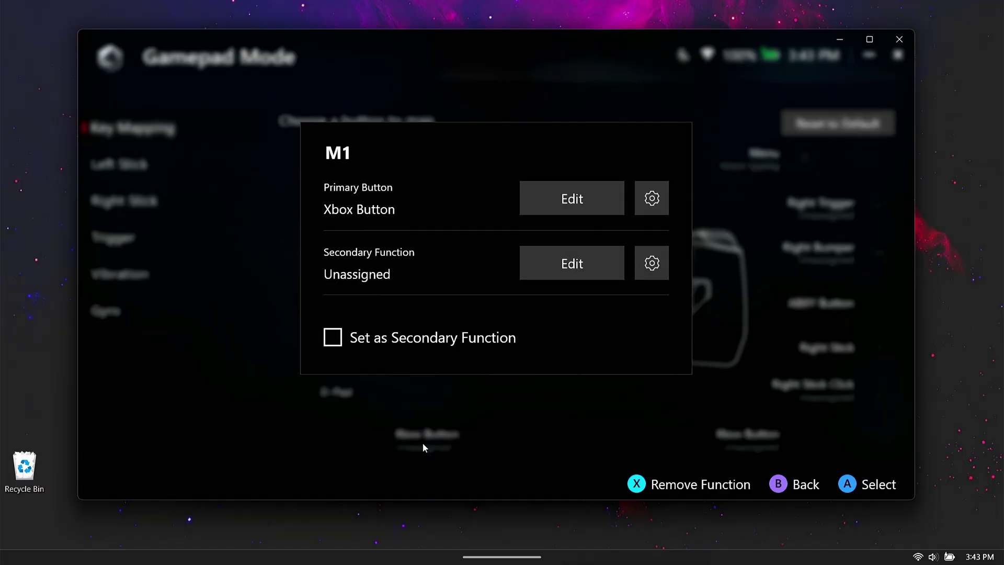
click(401, 340)
click(335, 342)
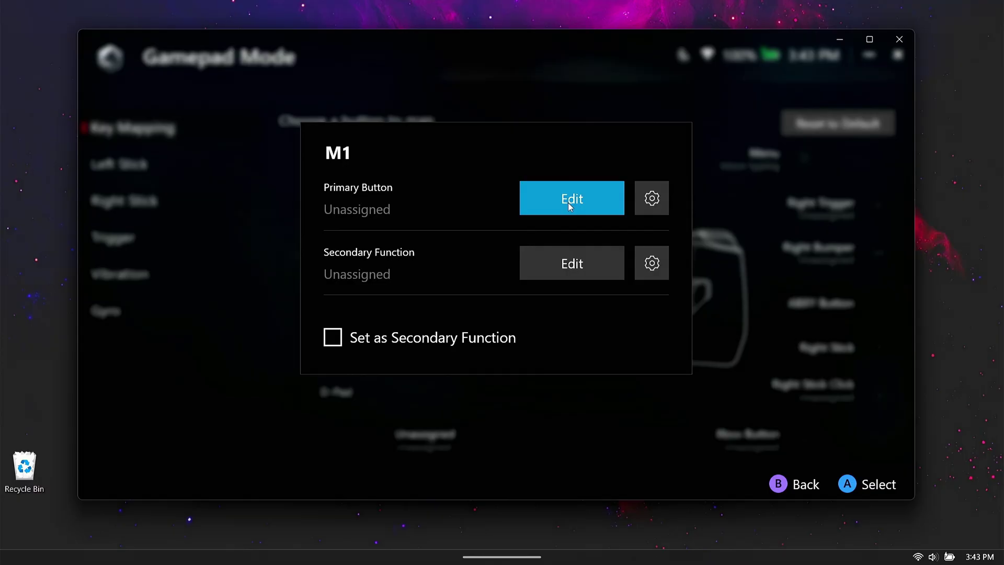
key(Escape)
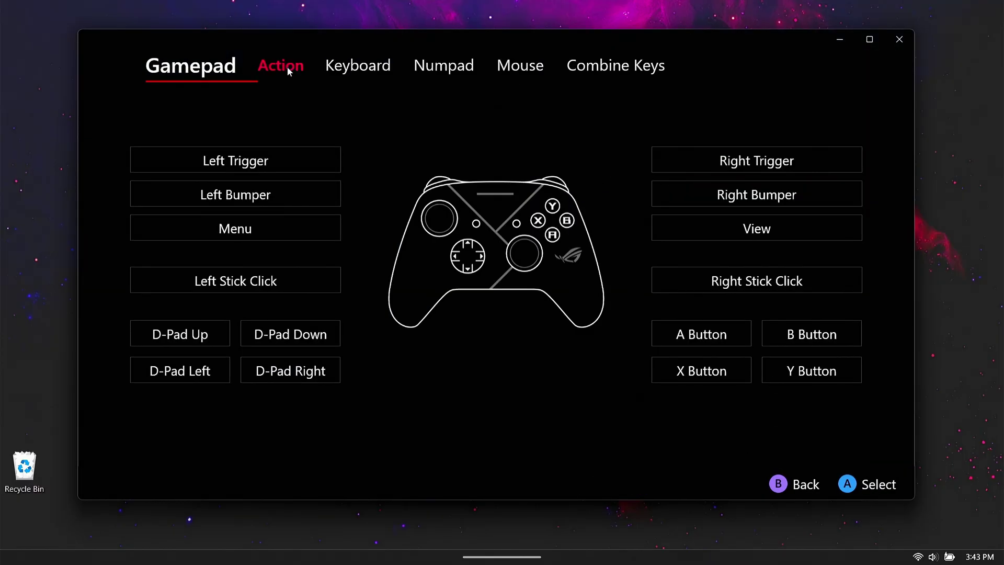
click(281, 66)
click(790, 283)
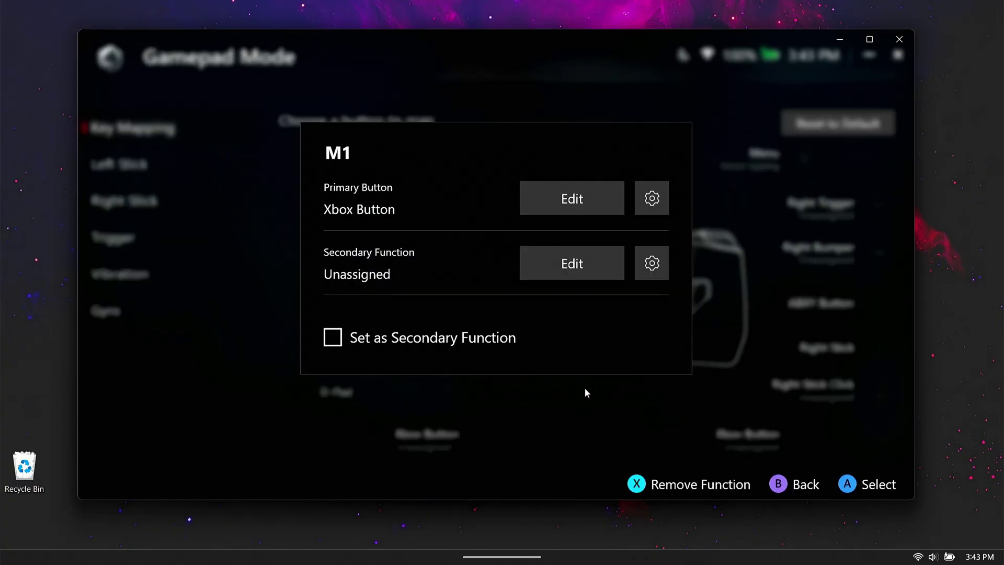
key(Escape)
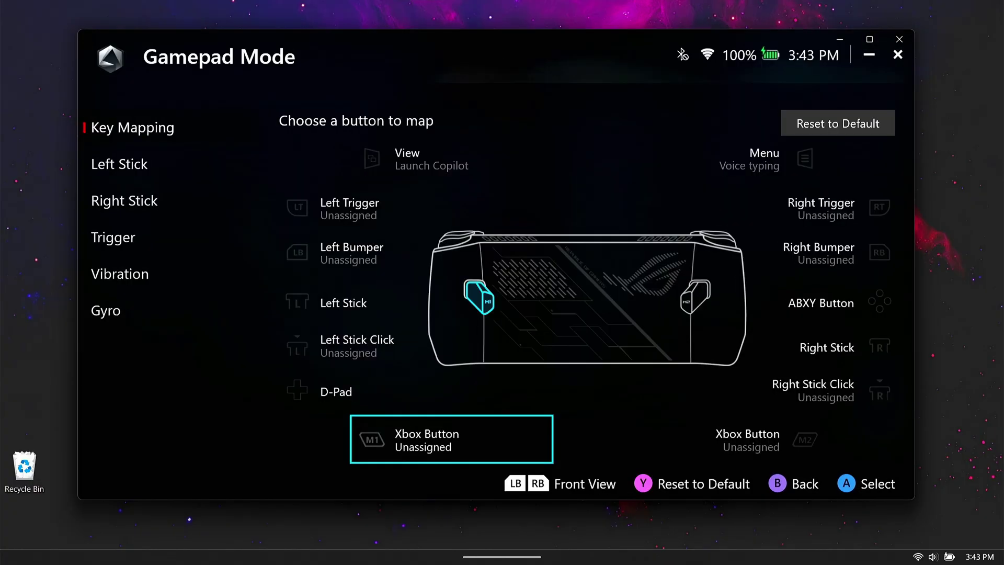
- Set the secondary function of the Menu button to the Xbox Button action and close its mapping dialog
click(779, 156)
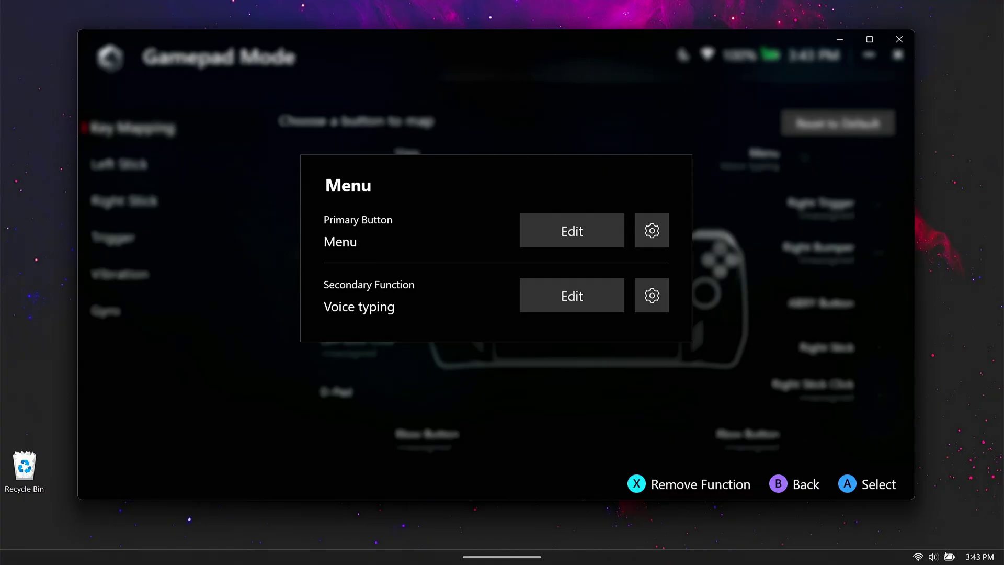
click(547, 292)
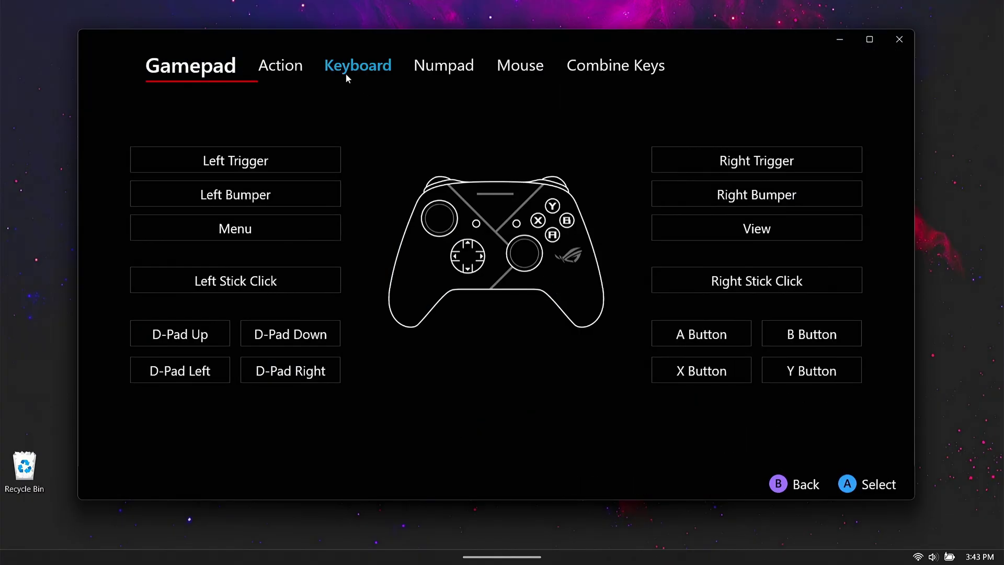
click(281, 67)
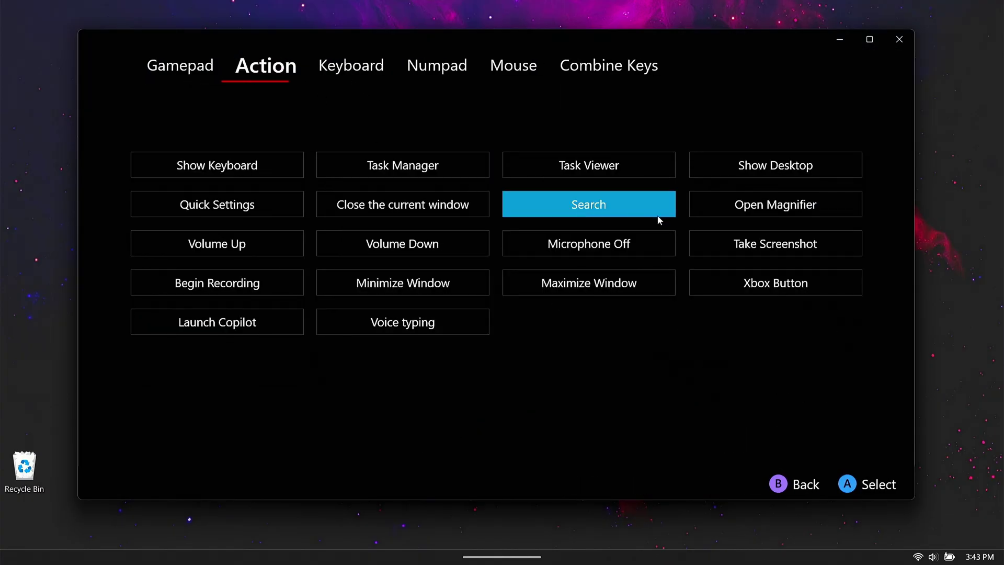
click(767, 287)
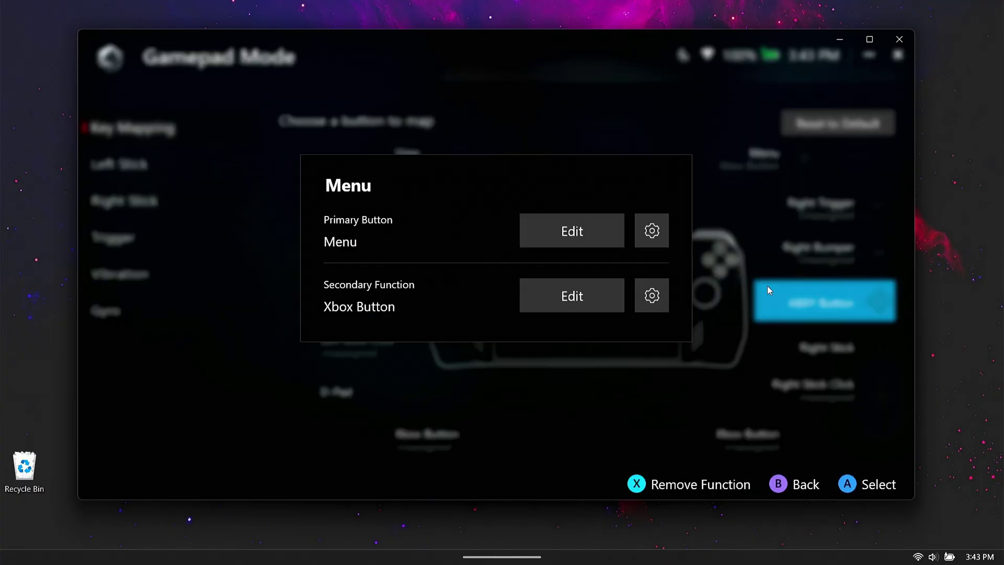
click(639, 384)
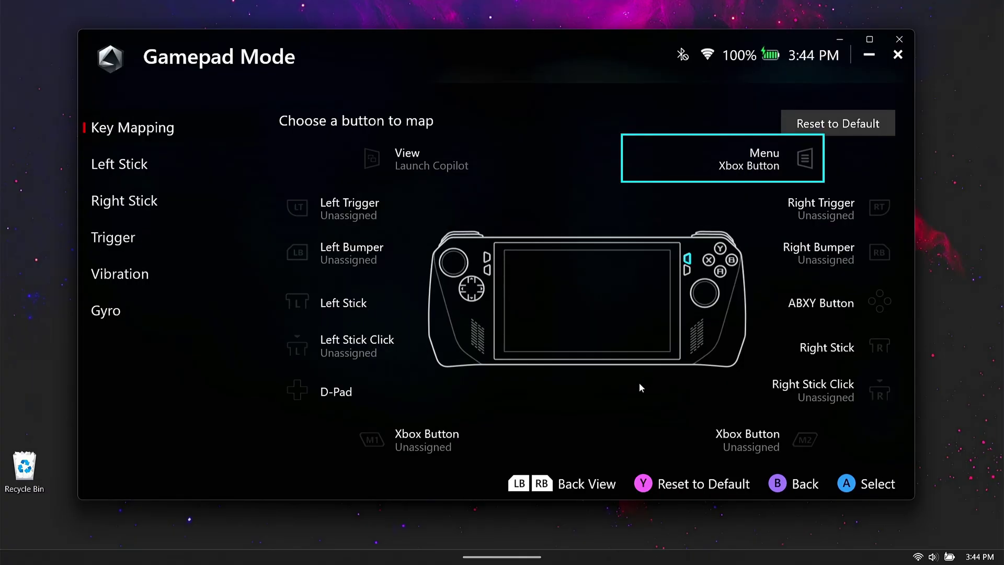
- Minimize the Gamepad Mode window and open the Windows power options
click(865, 54)
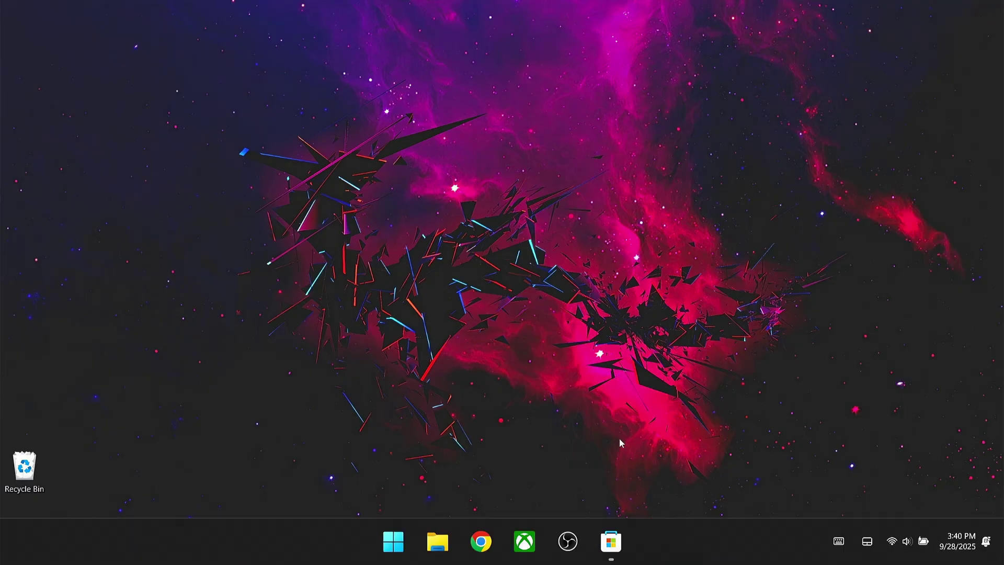
click(393, 541)
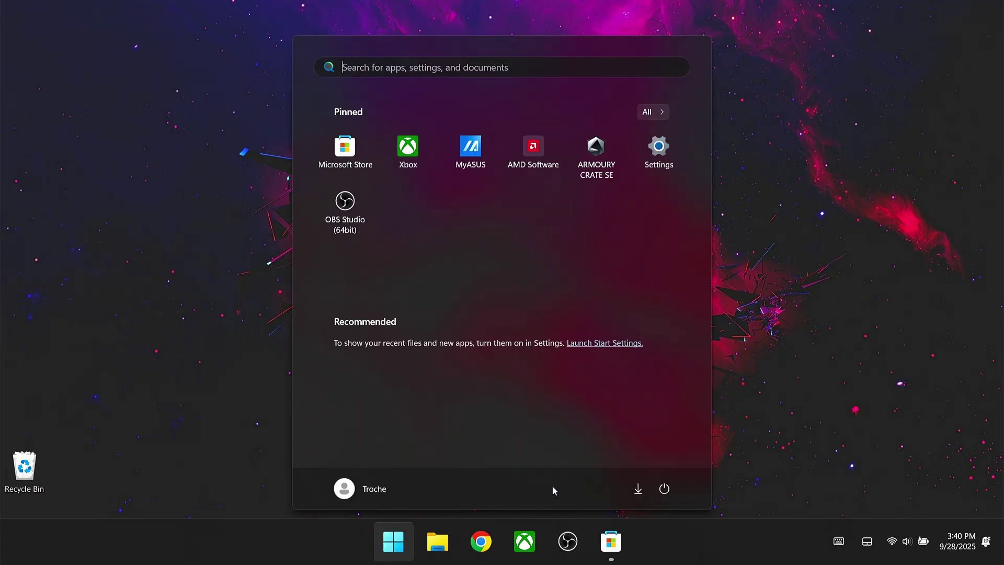
click(664, 488)
click(665, 460)
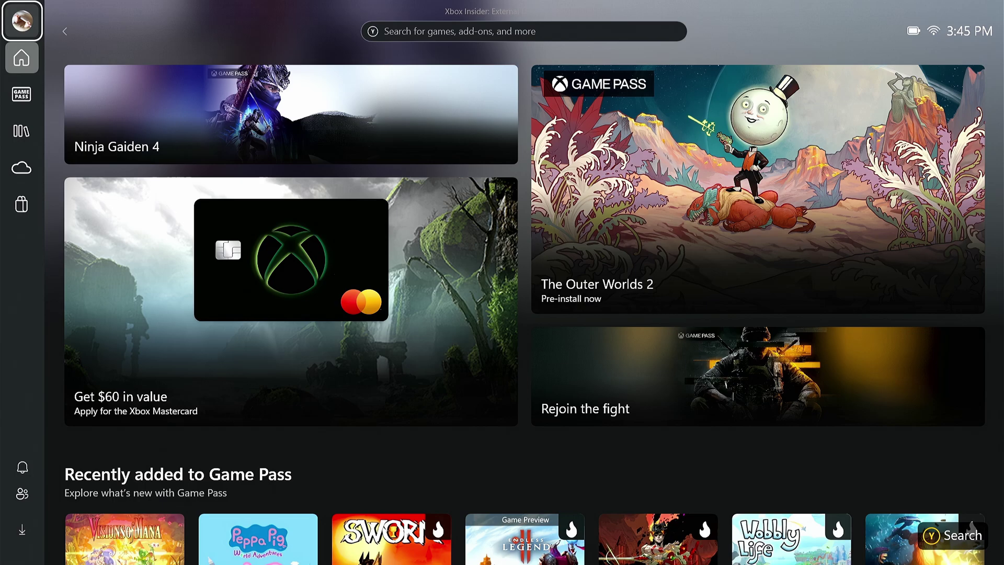
- Bring up the task switcher, flip between the Xbox and Armoury Crate SE cards, and return to Xbox
key(alt+Tab)
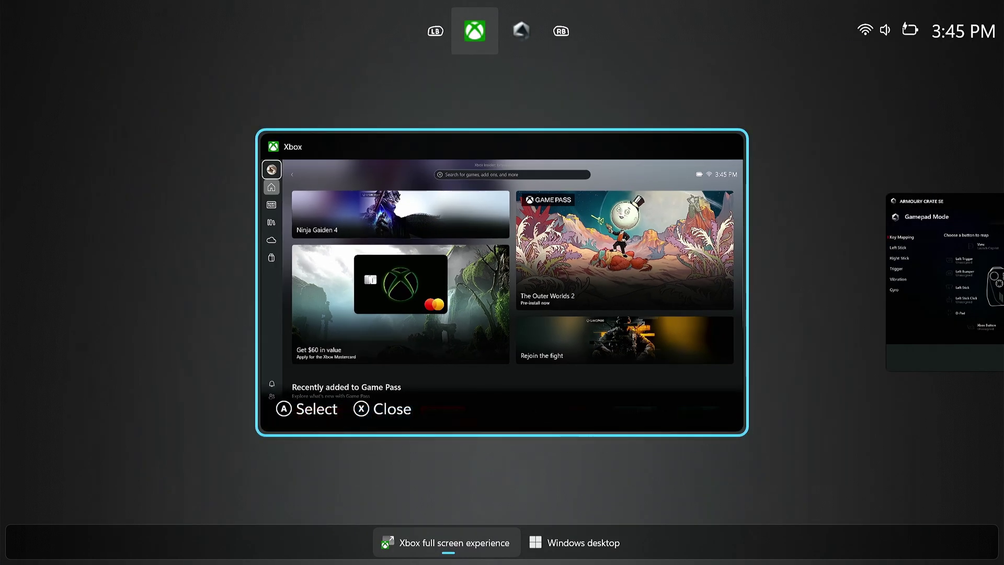
key(Right)
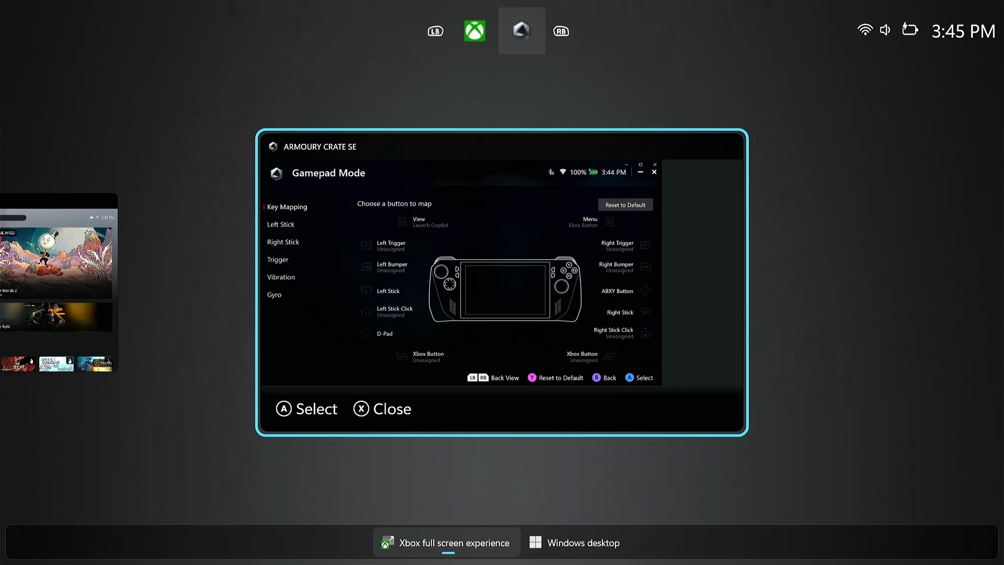
key(Left)
key(Right)
key(Left)
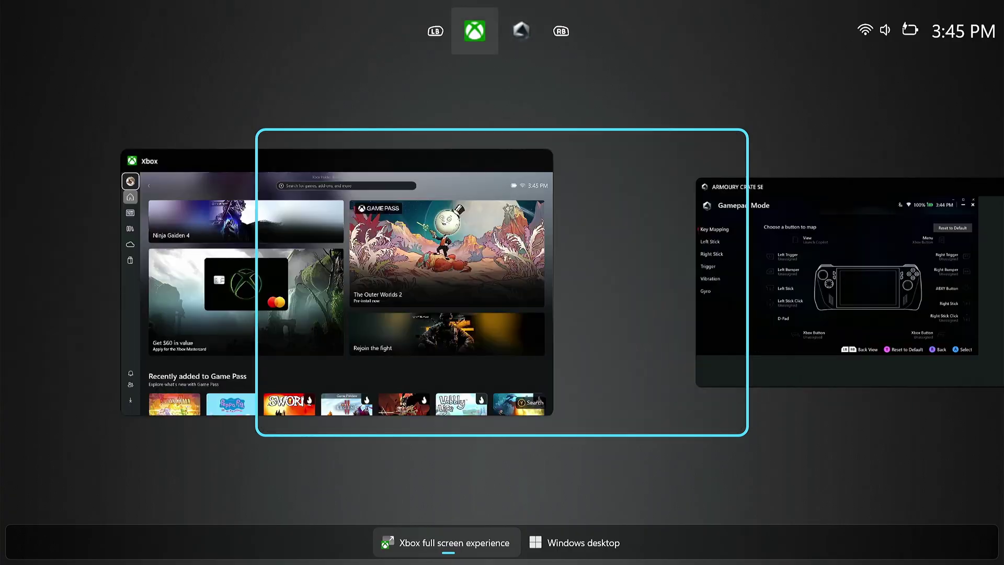
key(Right)
key(Left)
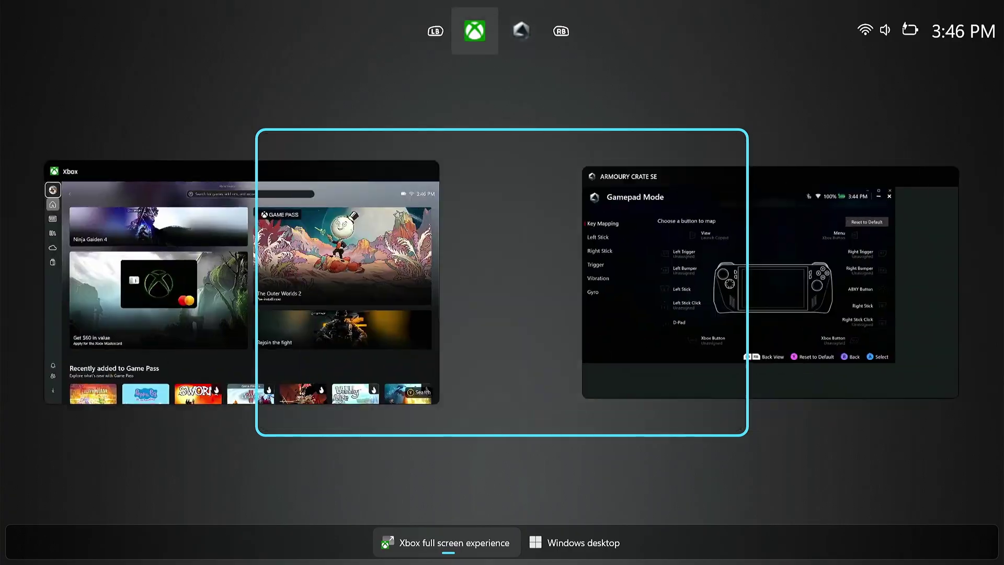
key(Right)
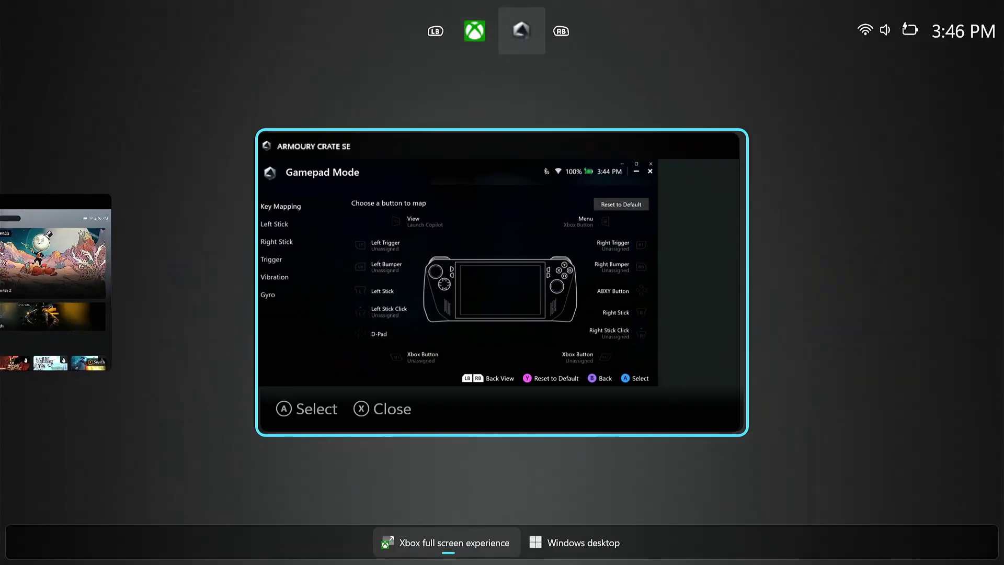
key(Left)
key(Right)
key(Left)
key(Right)
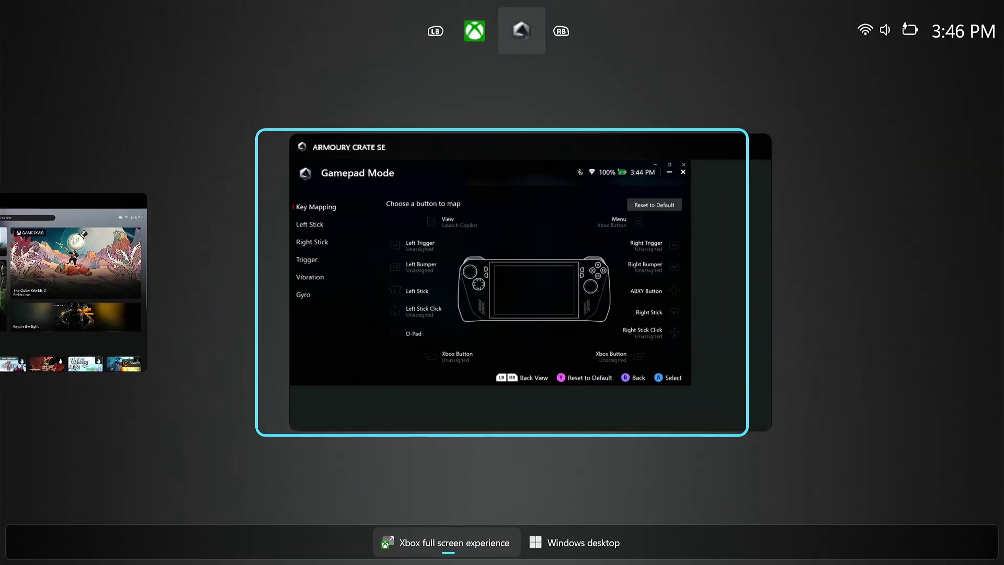
key(Left)
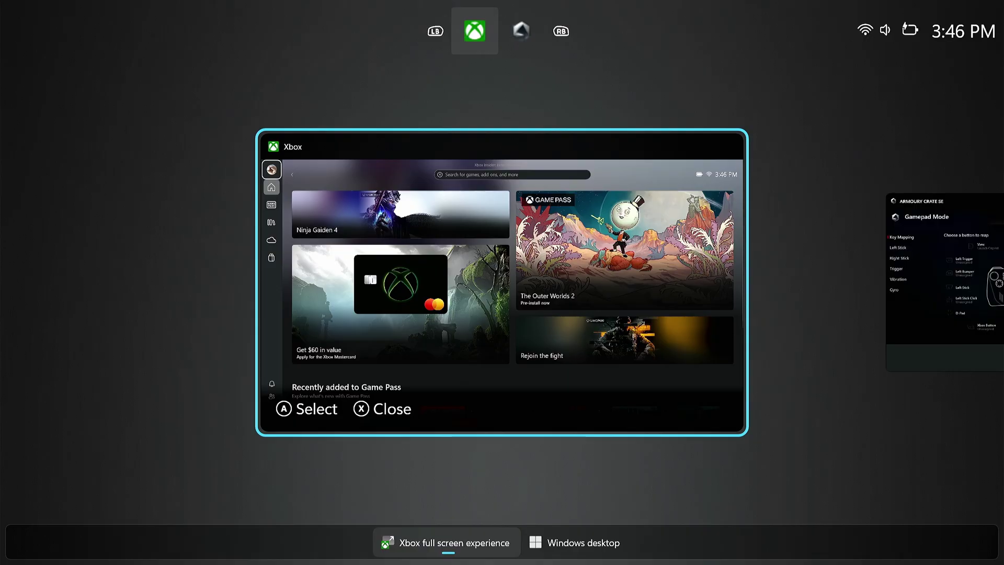
key(Return)
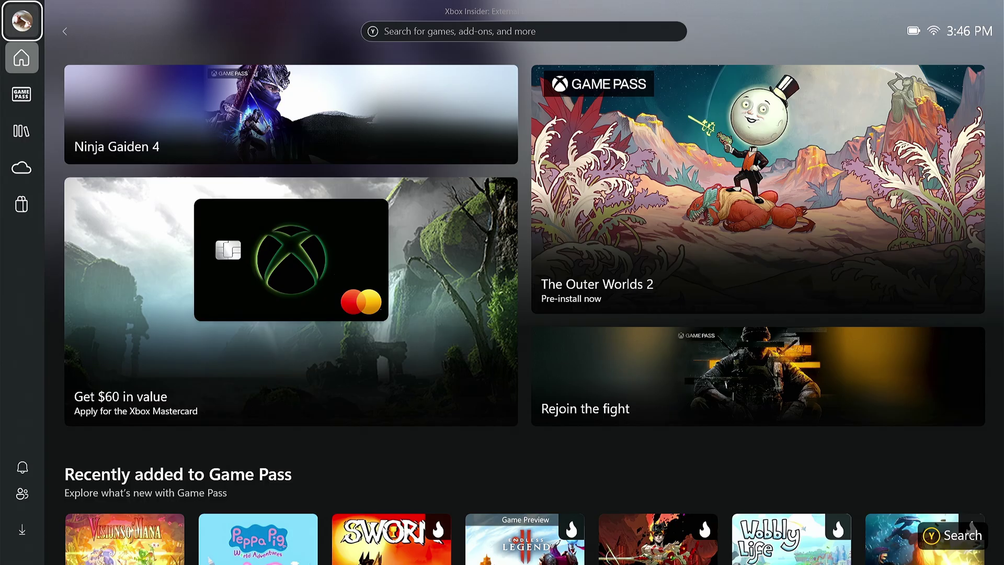
- Open the Game Bar, look through its Settings and Xbox Social pages, and return to its home page
key(super+g)
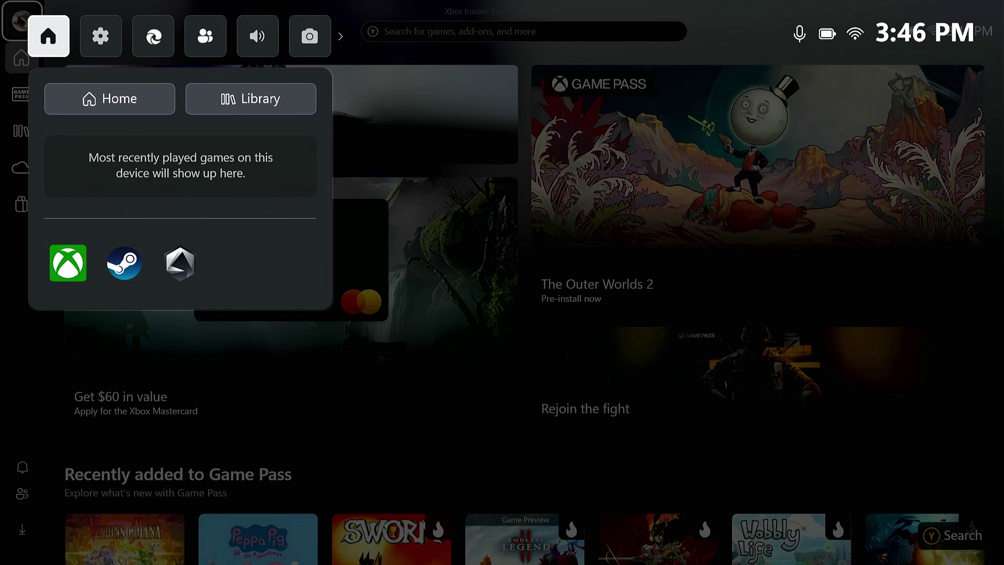
click(100, 37)
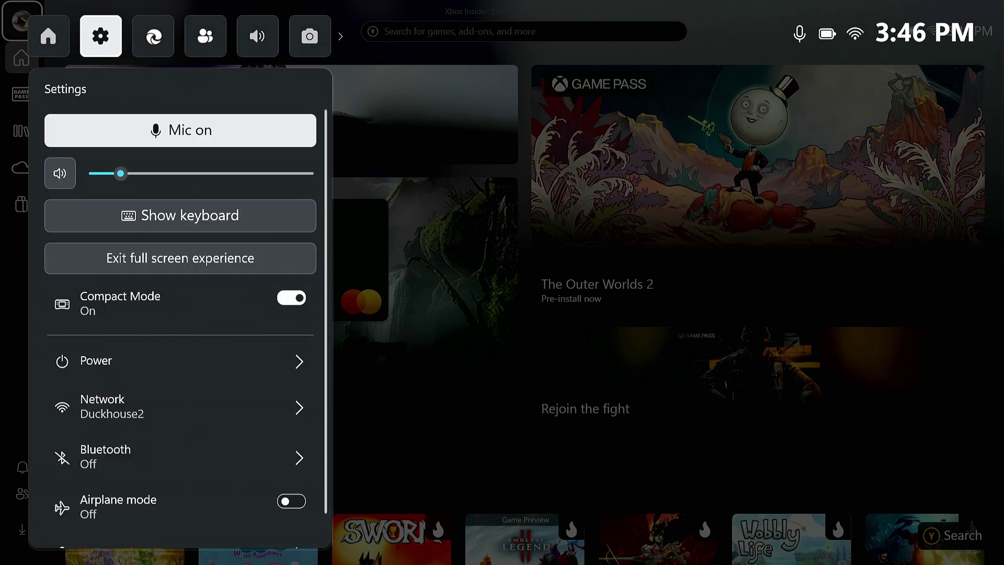
click(205, 36)
key(Right)
key(Left)
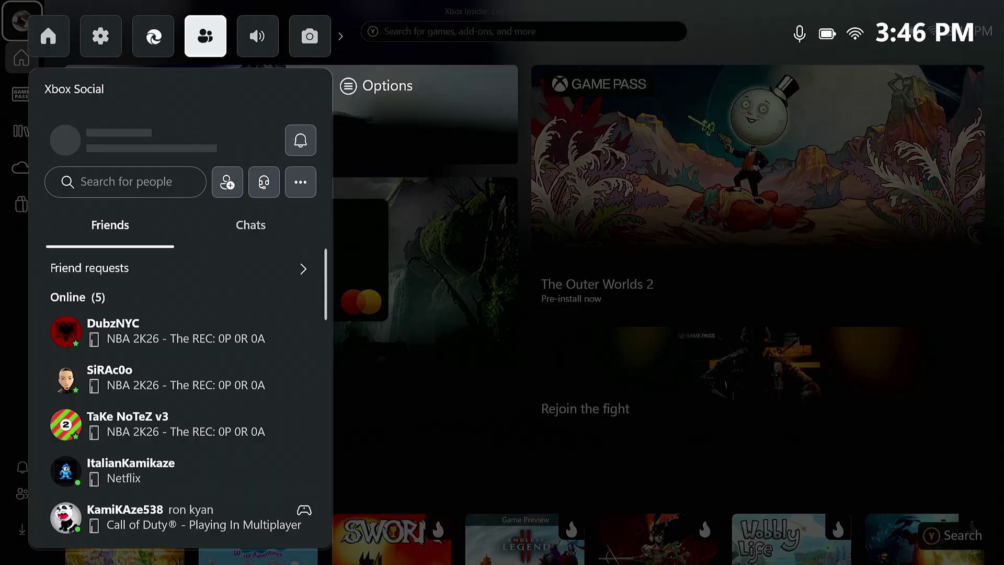
key(Left)
key(Left)
key(Left)
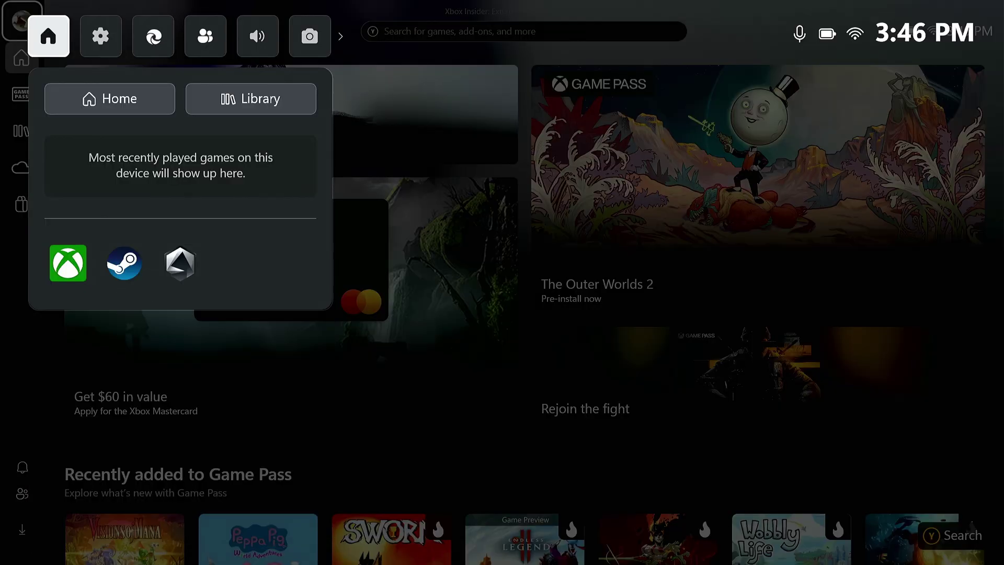
- Browse the Xbox, Steam and Armoury Crate SE shortcuts on the Game Bar home page
key(Down)
key(Down)
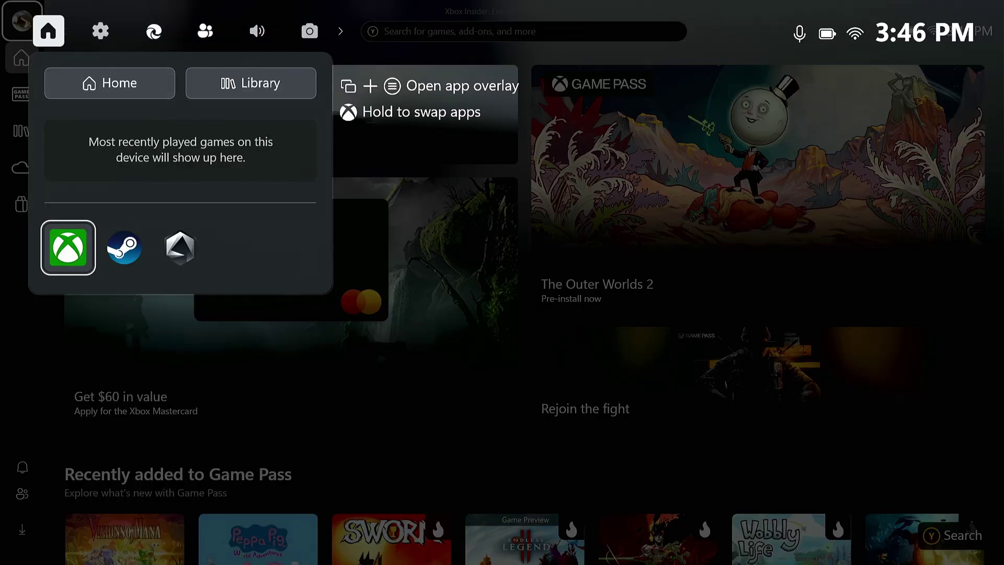
key(Right)
key(Right)
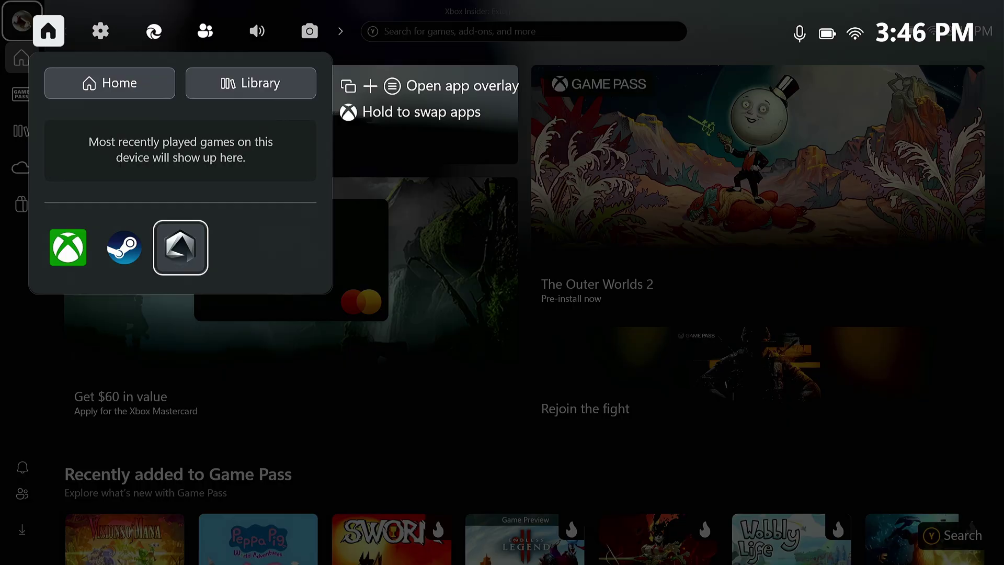
key(Left)
key(Left)
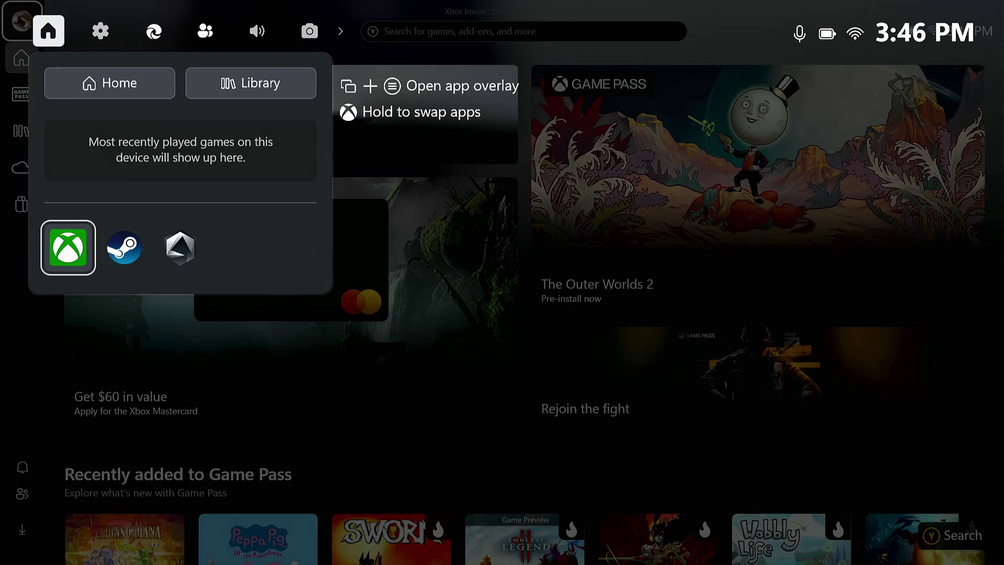
- Select the Xbox shortcut, bring up the task switcher, and go back to the Xbox app
key(Return)
key(alt+Tab)
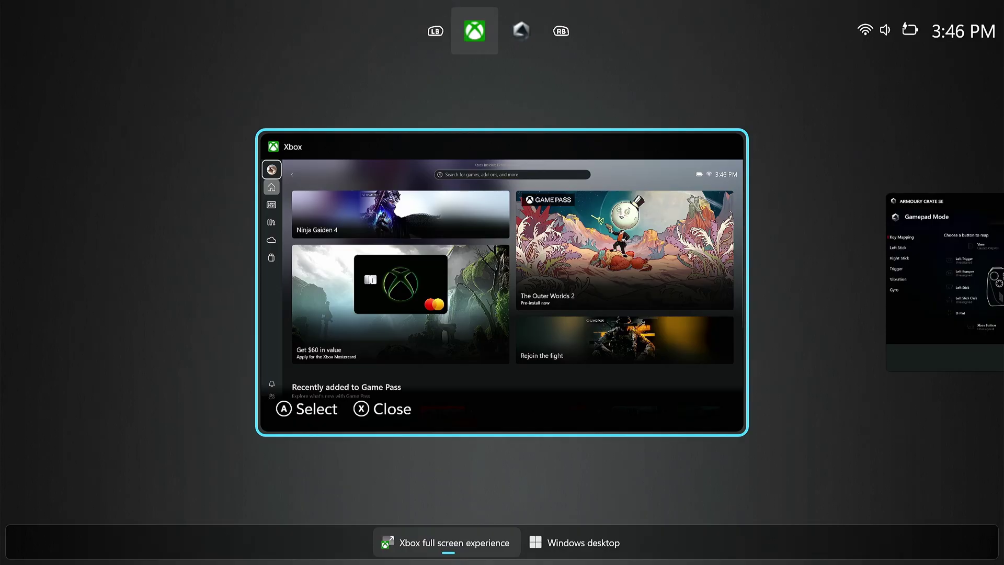
key(Return)
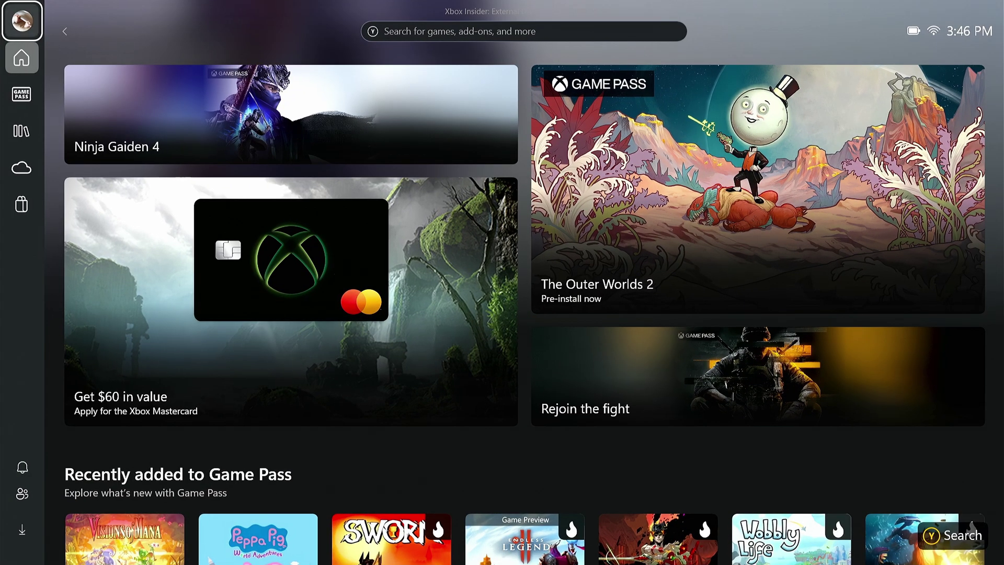
- Open the Game Bar over the Xbox app and show its Settings page
key(super+g)
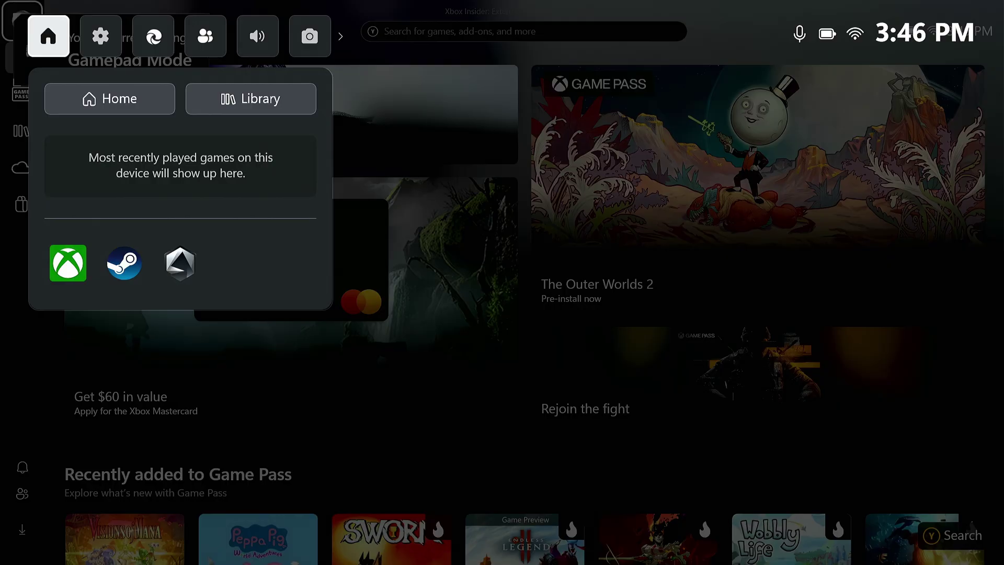
key(Right)
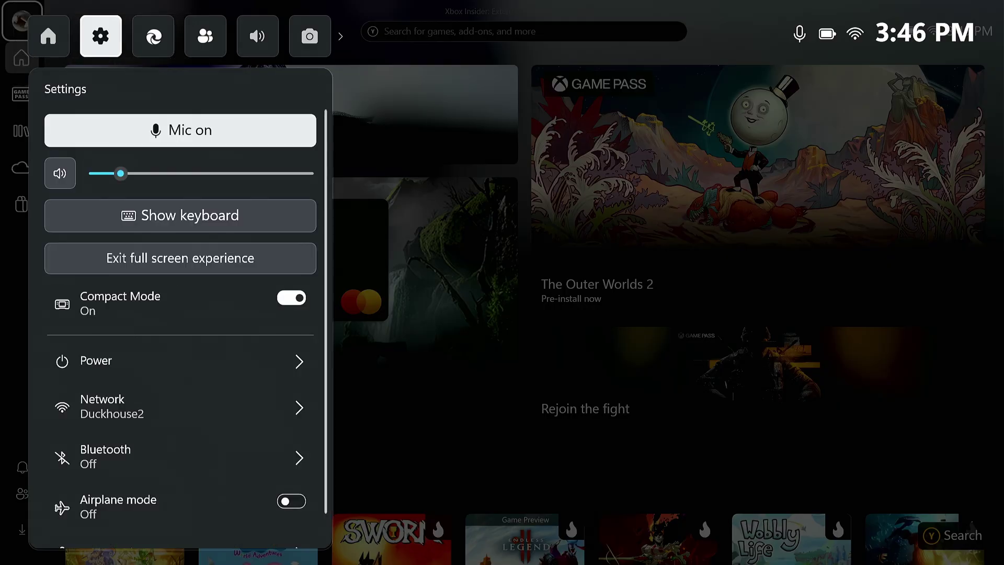
- Exit the full screen experience to the Windows desktop from the Game Bar's Settings page
key(Down)
key(Down)
key(Down)
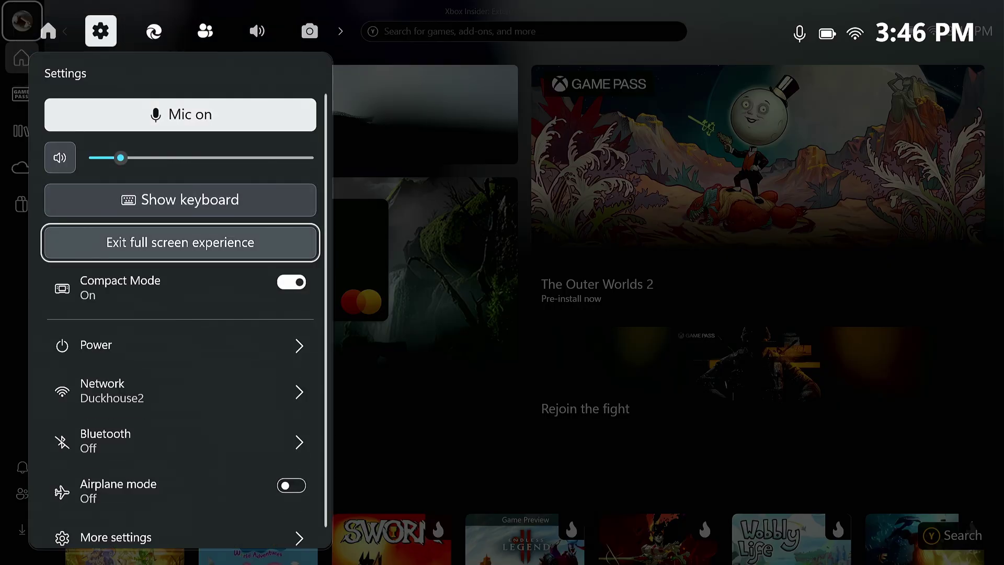
key(Return)
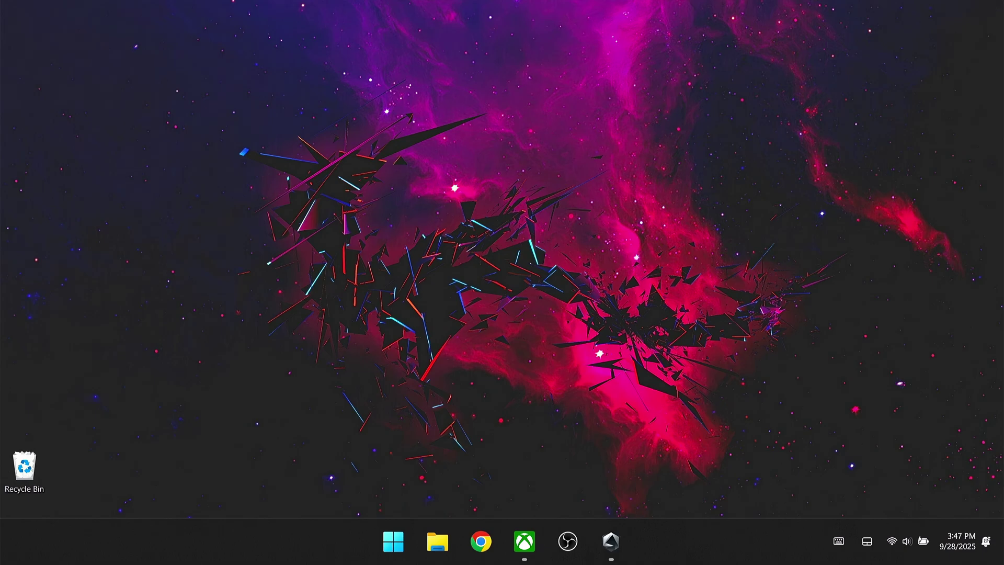
- Open the Game Bar over the desktop, bring up Task View, and return to the Xbox app in full screen
key(super+g)
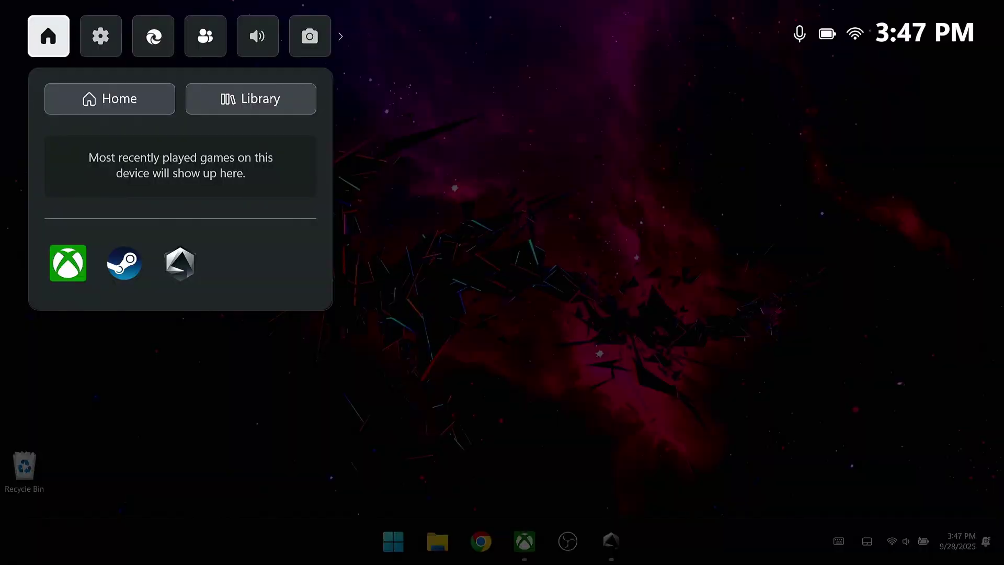
key(super+Tab)
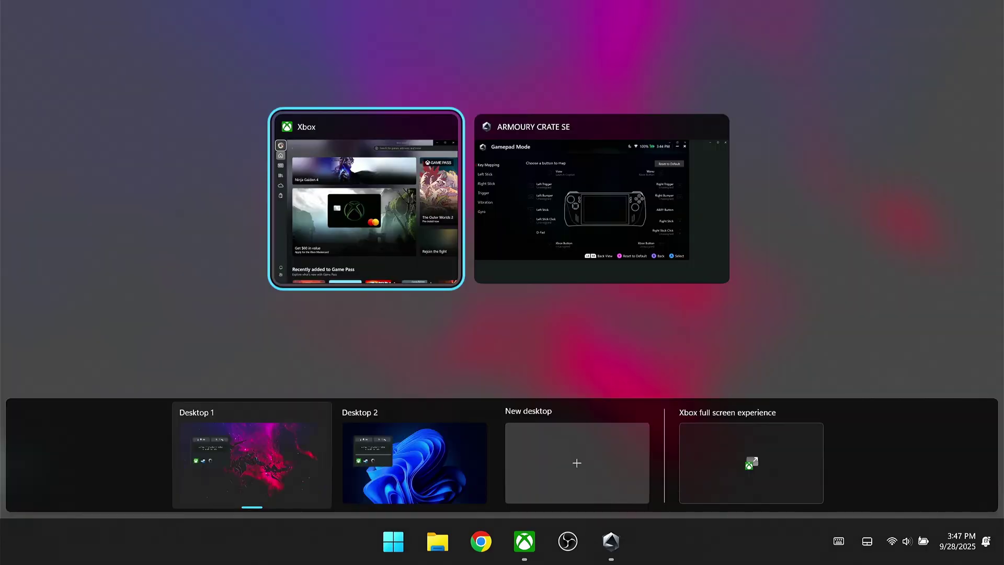
key(Return)
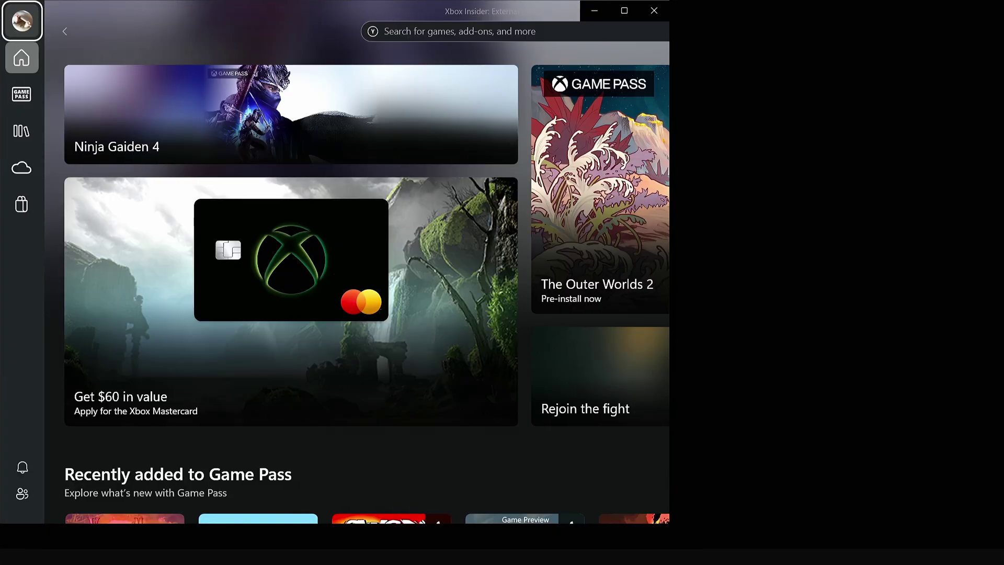
key(Right)
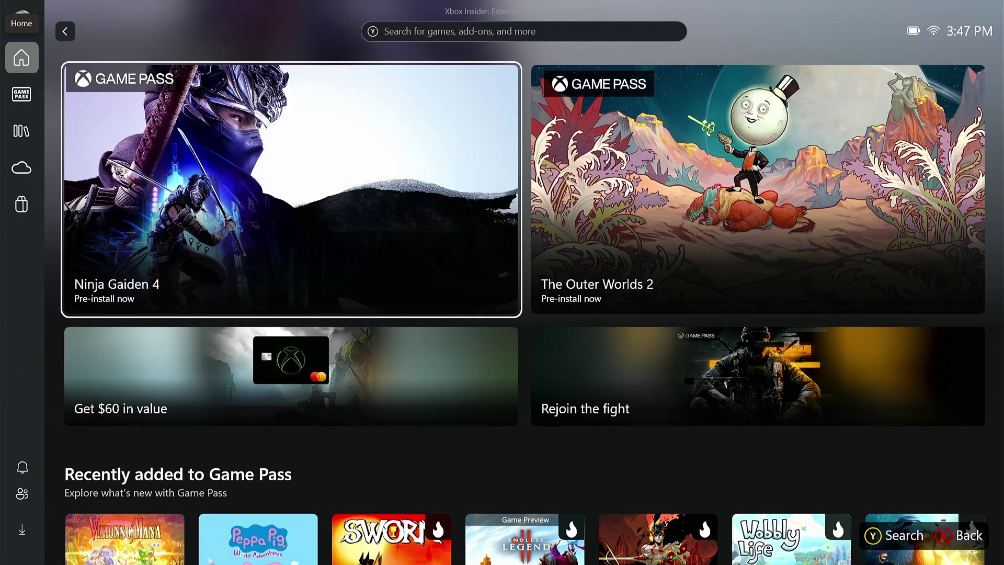
- Open My Library in the Xbox app and show its My apps page
key(Left)
key(Down)
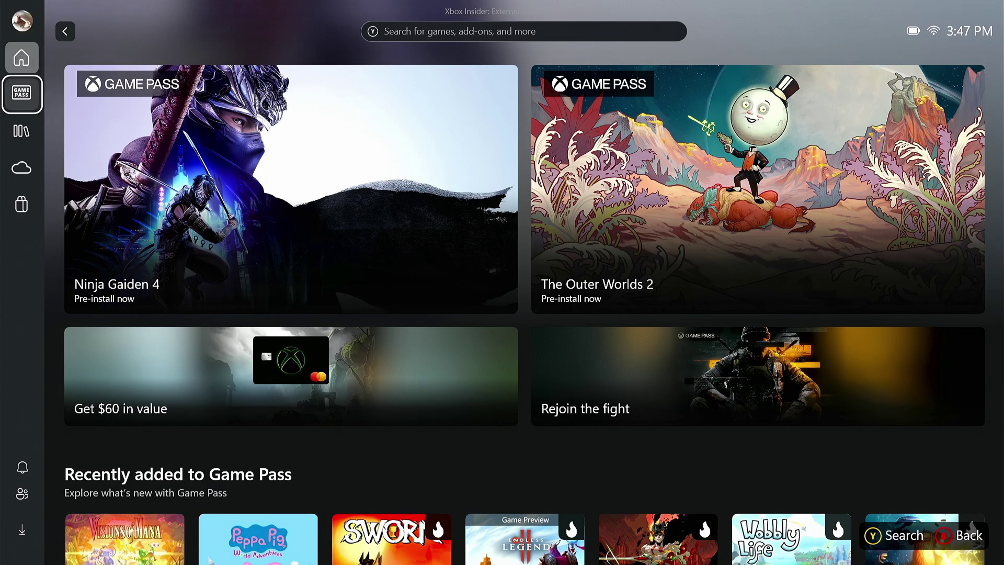
key(Down)
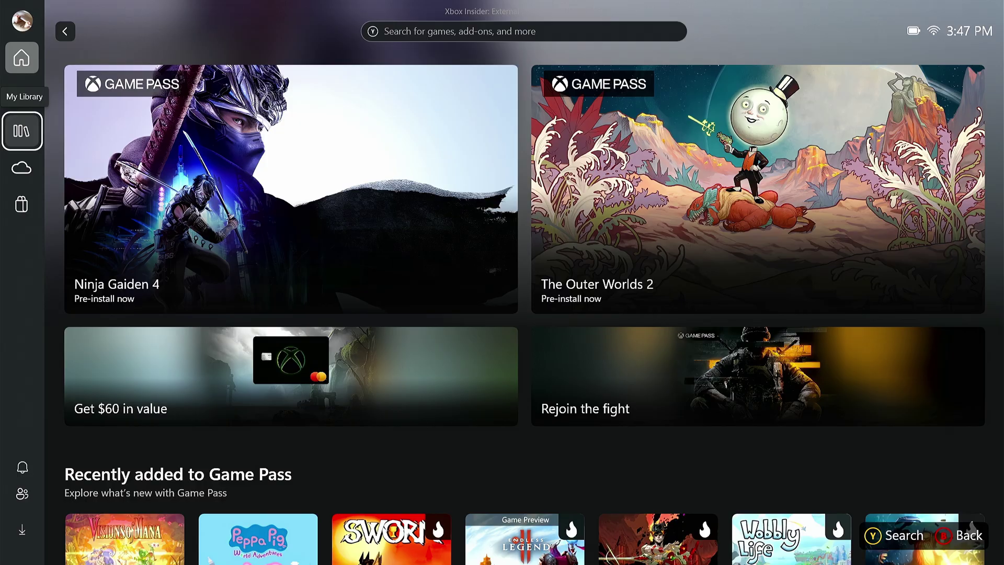
key(Return)
key(Up)
key(Right)
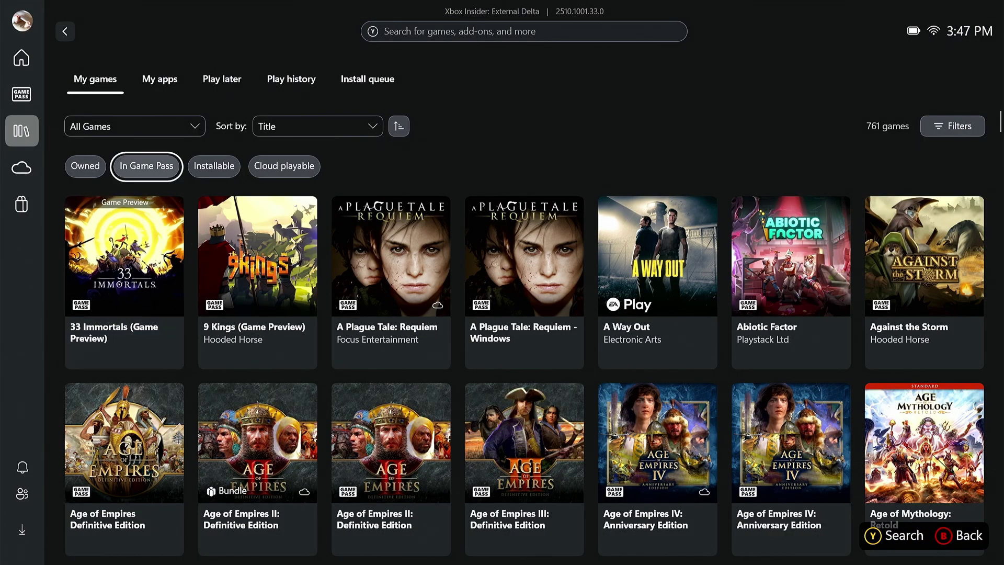
key(Up)
key(Up)
key(Right)
key(Return)
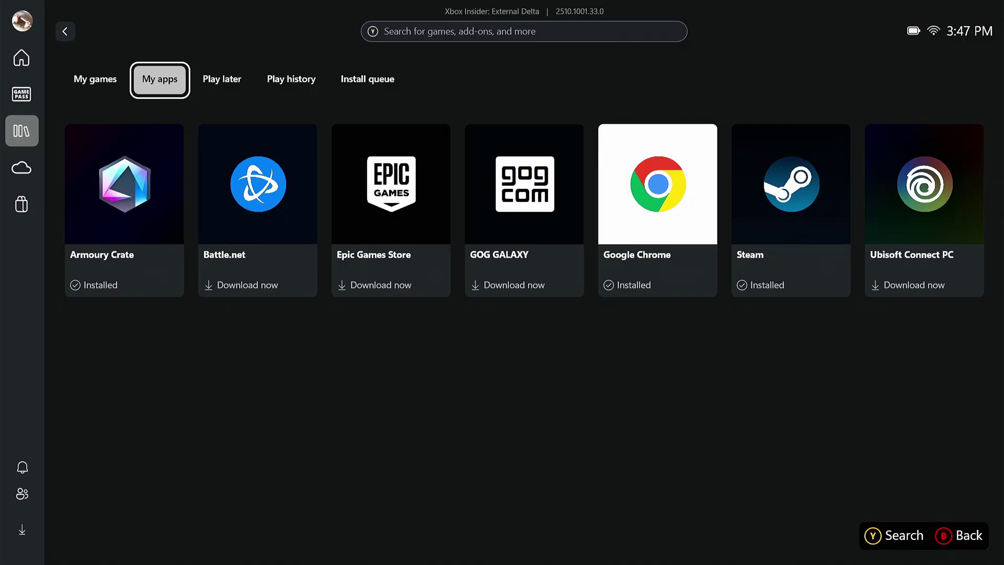
- Launch Steam from the list of apps in the library
key(Right)
key(Down)
key(Right)
key(Right)
key(Right)
key(Right)
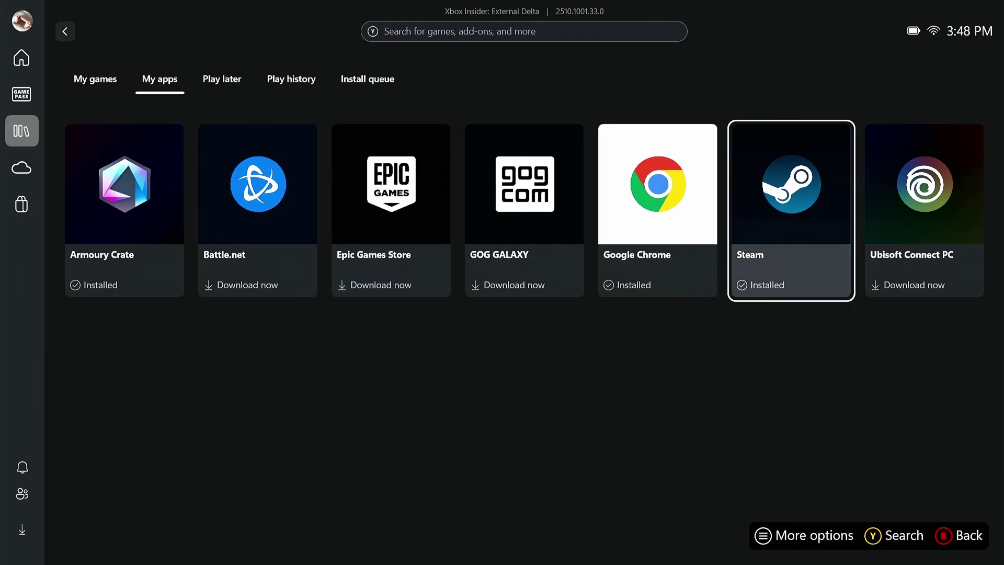
key(Return)
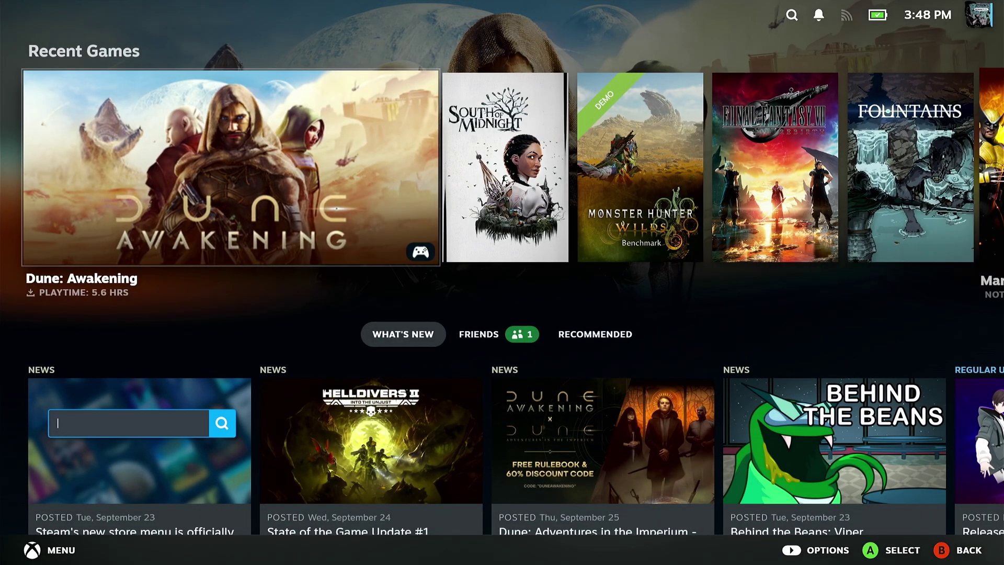
- Look through the What's New section on the Steam Big Picture home page
key(Down)
key(Down)
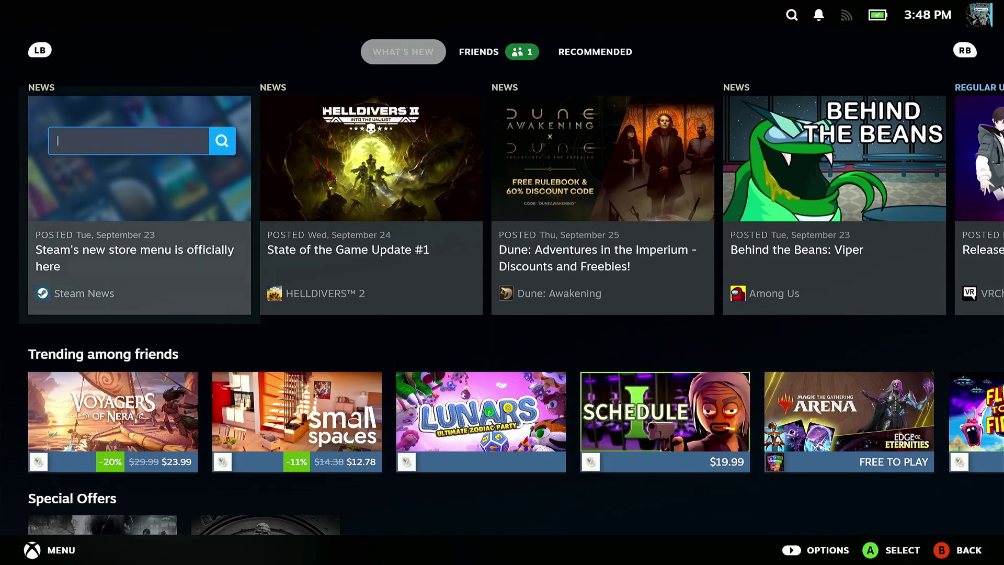
key(Up)
key(Up)
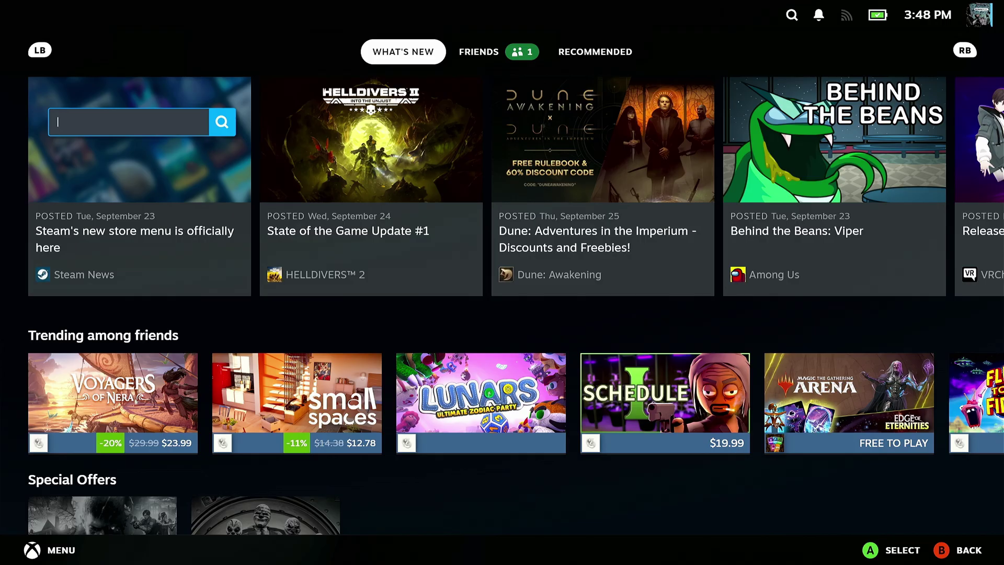
- Switch from Steam to the Xbox app and go back to its home page
key(alt+Tab)
key(Right)
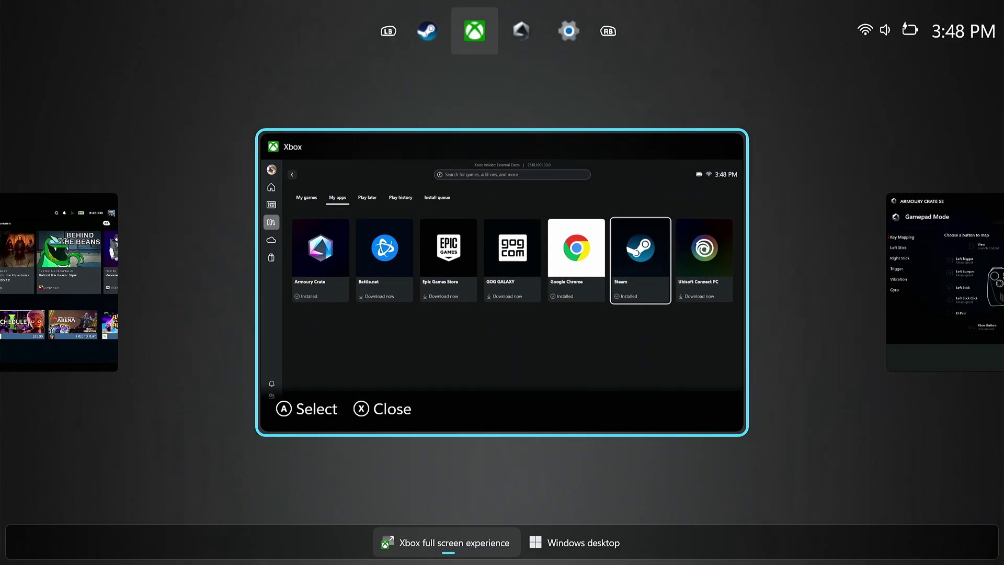
key(Return)
key(Left)
key(Left)
key(Left)
key(Left)
key(Escape)
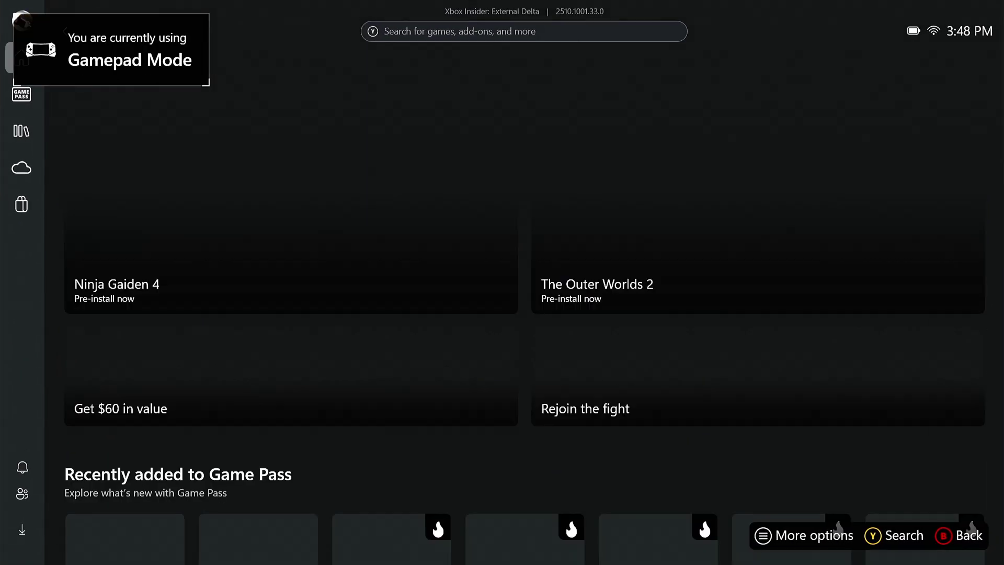
- Switch to Armoury Crate SE through the task switcher and exit it
key(alt+Tab)
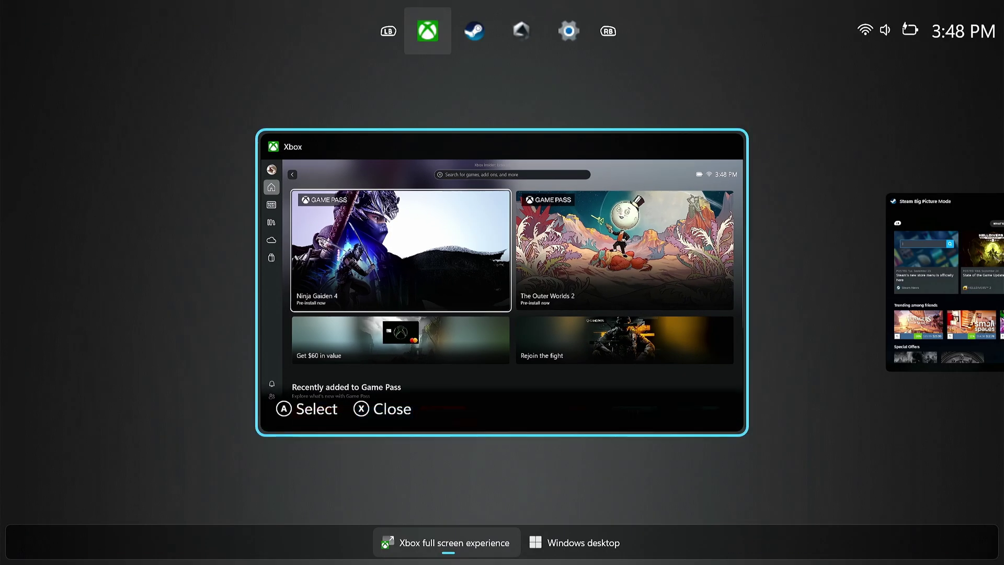
key(Right)
key(Right)
key(Return)
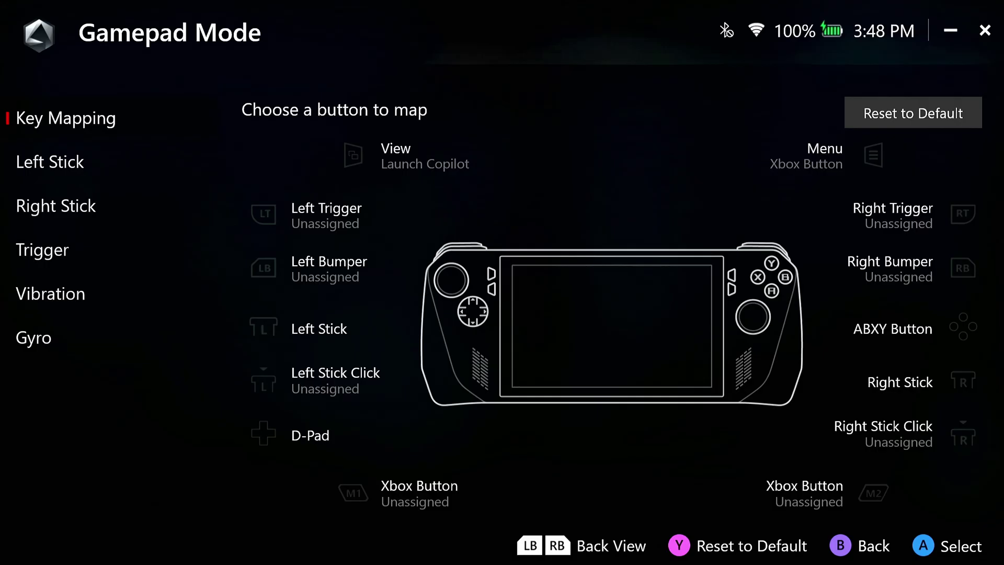
key(Escape)
key(Return)
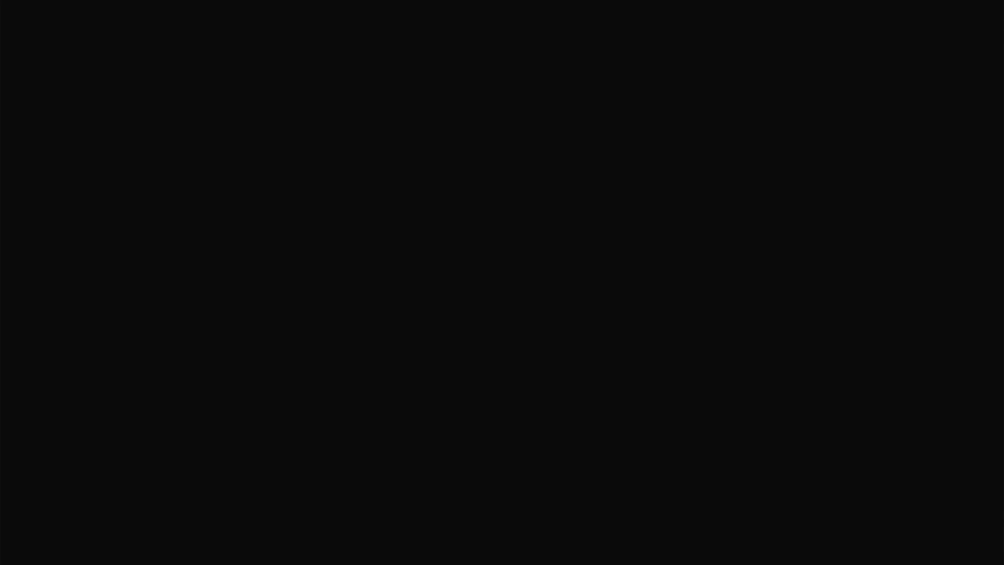
- Browse the remaining open apps, including Steam Big Picture Mode and Settings, in the task switcher and return to the Xbox app
key(super+Tab)
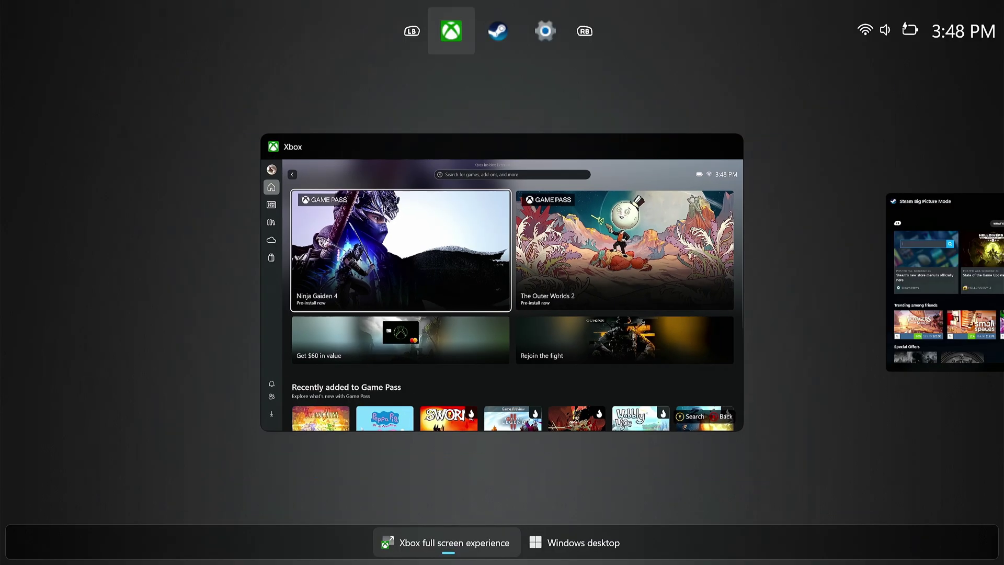
key(Right)
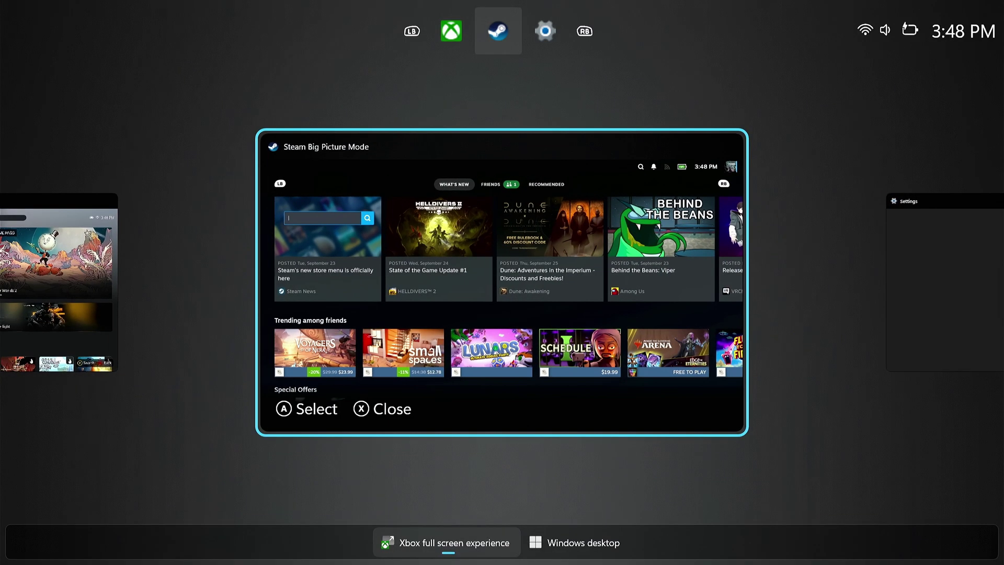
key(Right)
key(Escape)
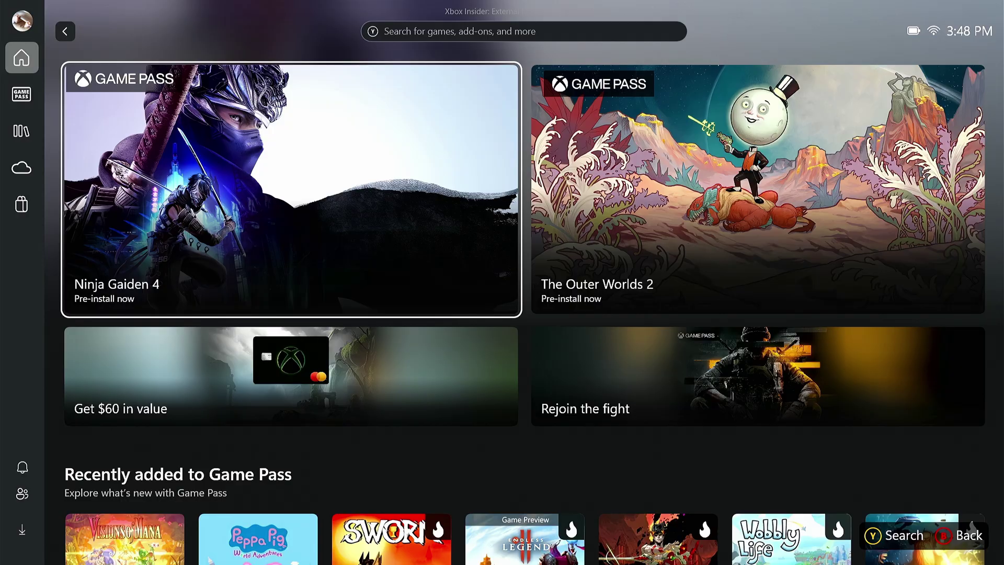
key(super+Tab)
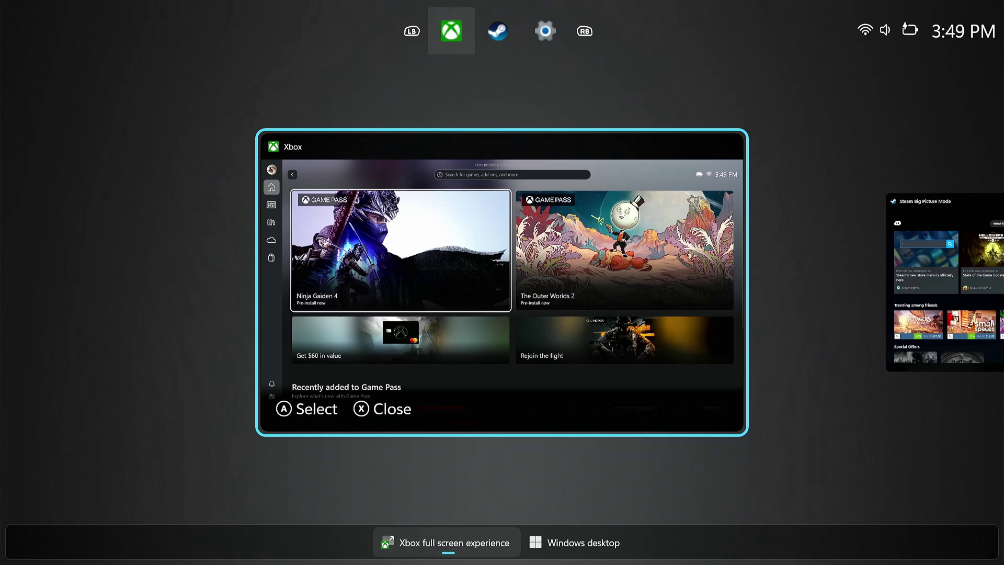
key(Return)
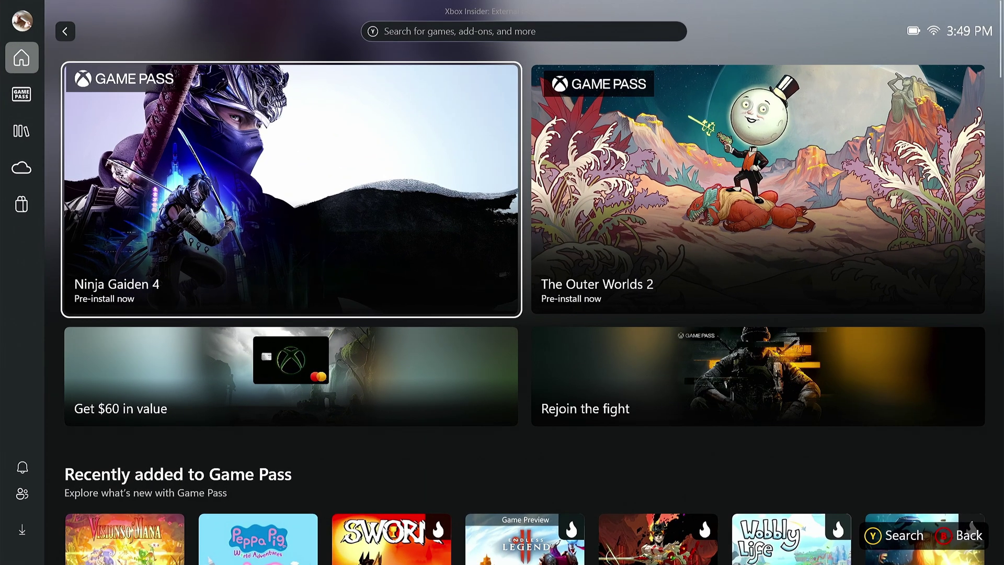
- Open the Game Bar over the Xbox home page and exit the full screen experience from its Settings page
key(super+g)
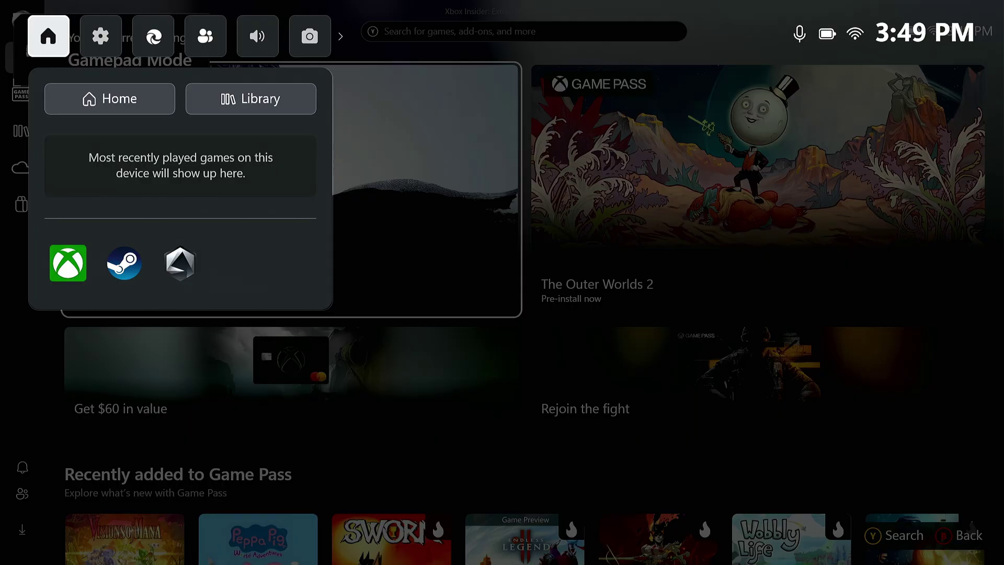
key(Right)
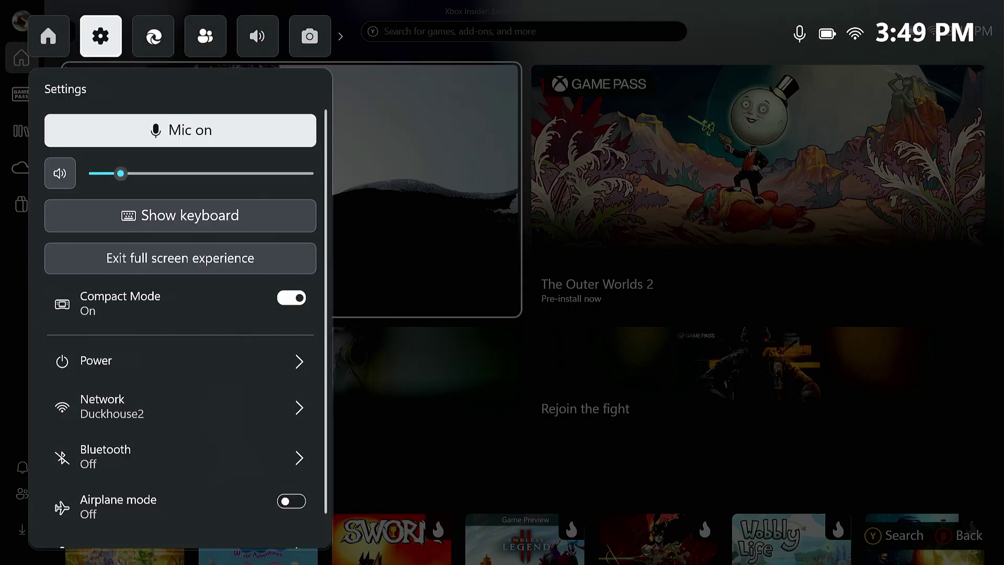
key(Down)
key(Down)
key(Down)
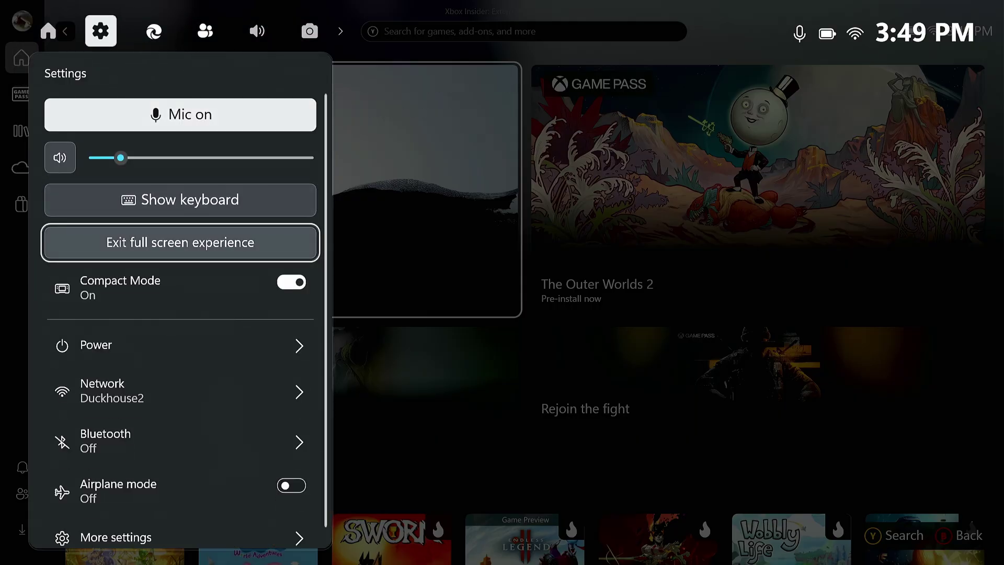
key(Return)
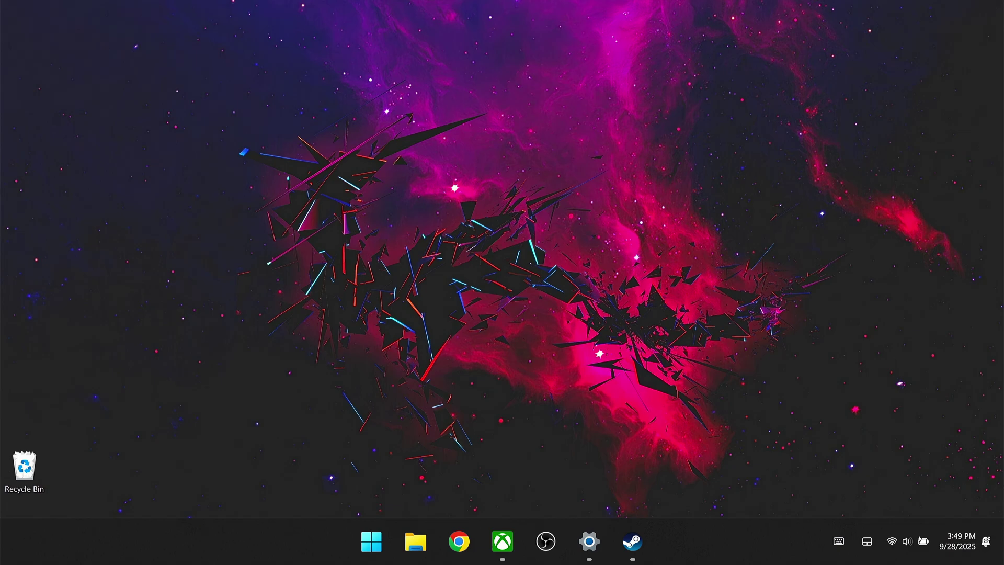
- Delete the ViVeTool folder from the OS (C:) drive in File Explorer and close the Explorer windows
click(415, 541)
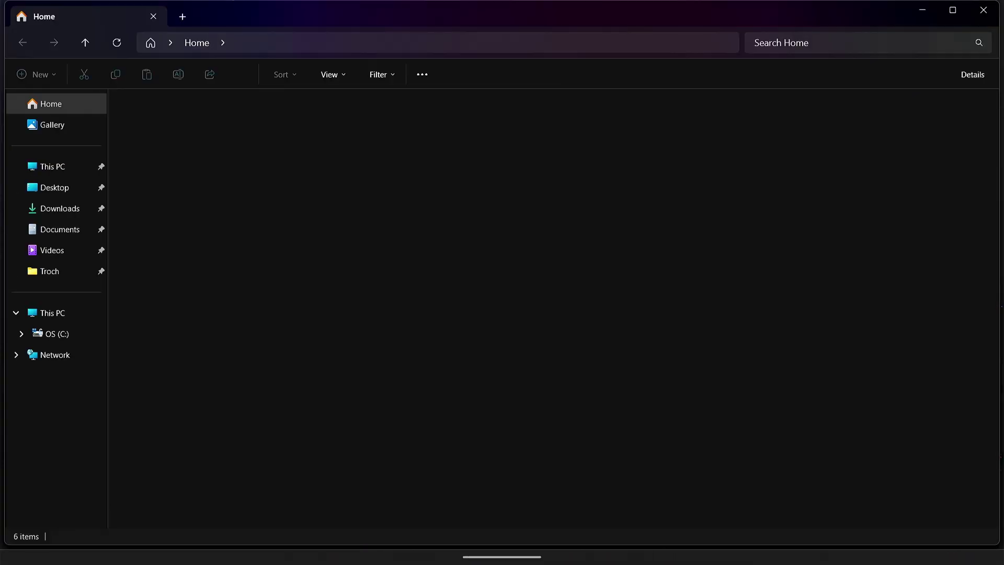
click(52, 313)
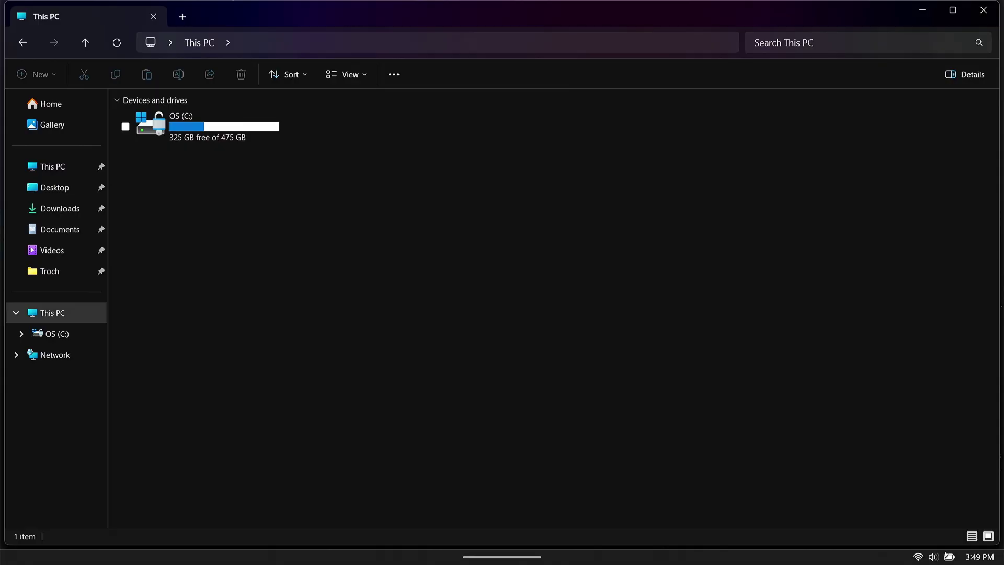
double_click(198, 126)
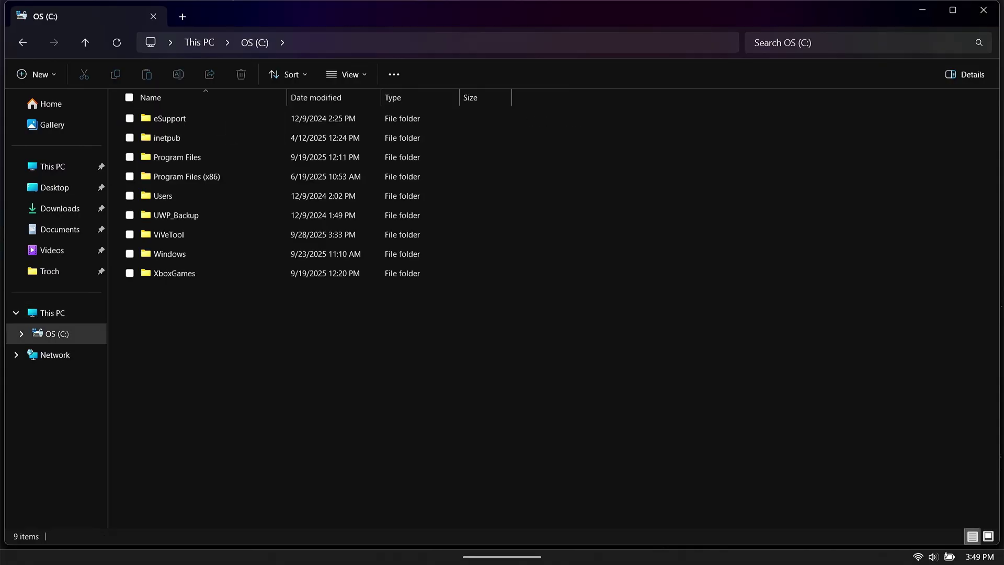
double_click(178, 234)
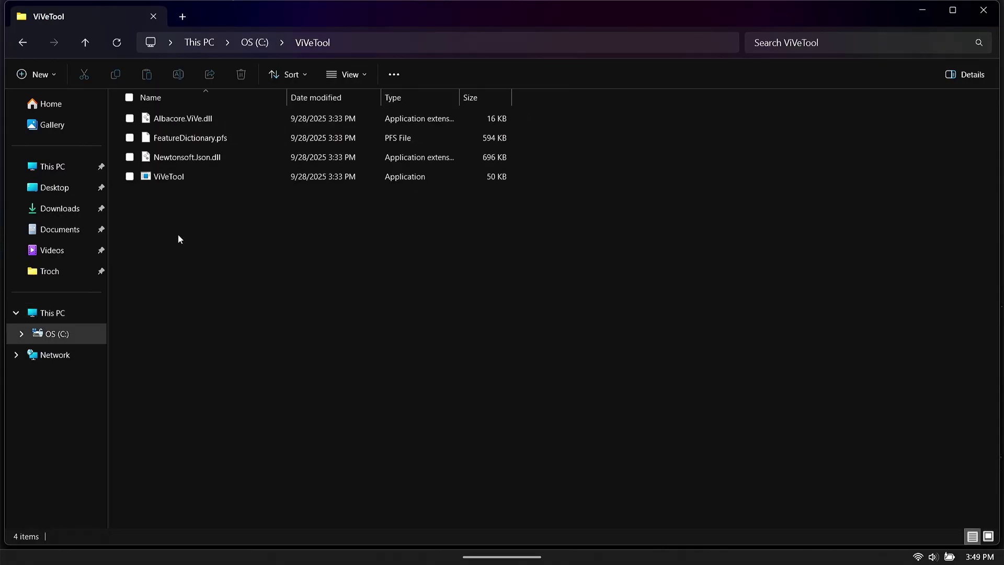
click(83, 44)
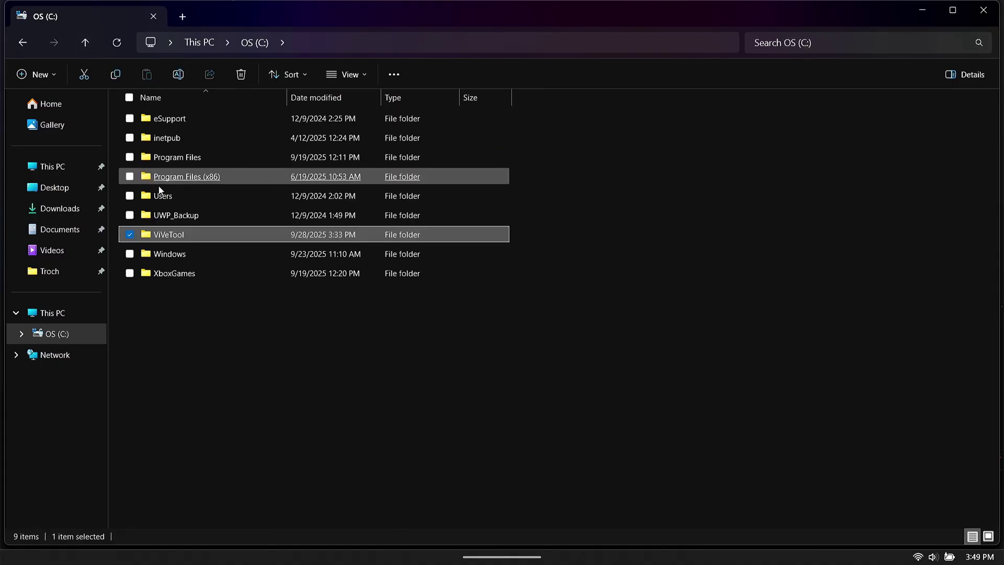
click(242, 76)
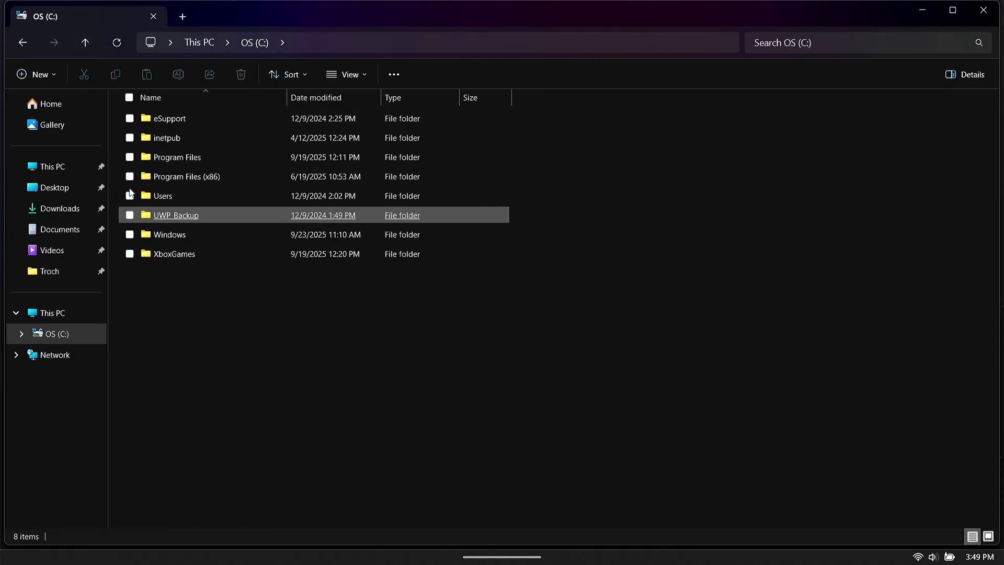
click(982, 10)
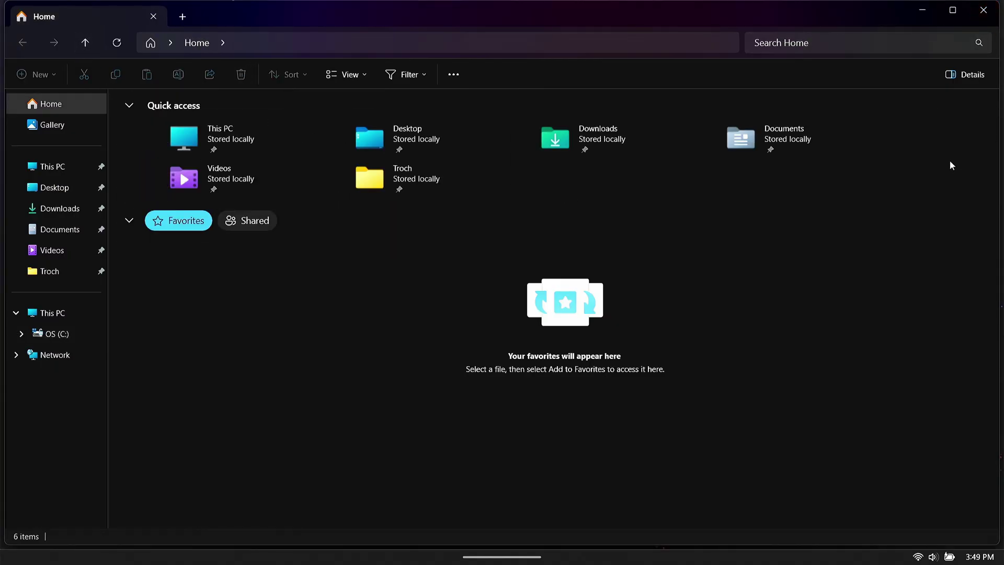
click(983, 10)
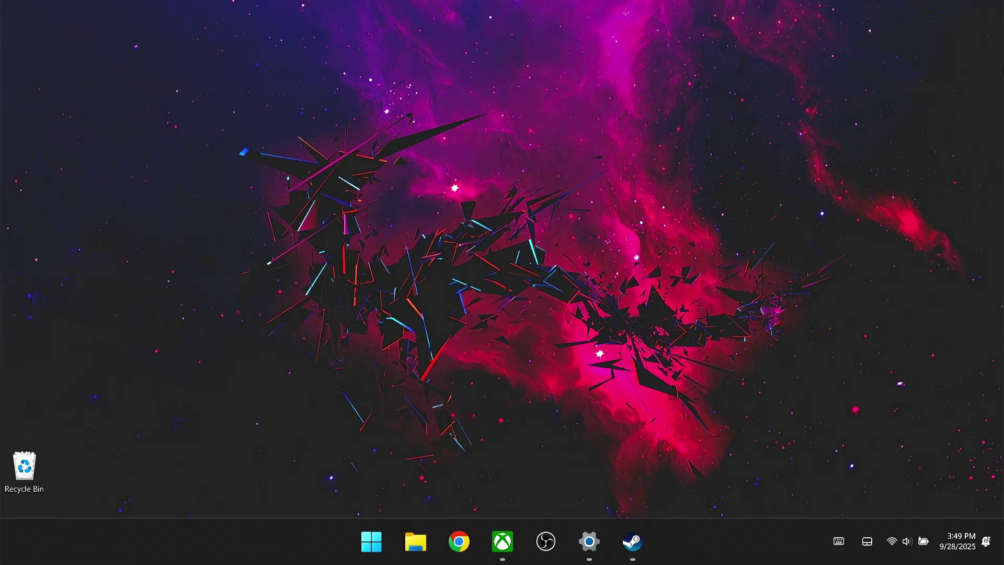
- Open the Gaming Full screen experience page in Windows Settings and check the available home app choices, keeping Xbox
right_click(369, 543)
key(Escape)
click(589, 541)
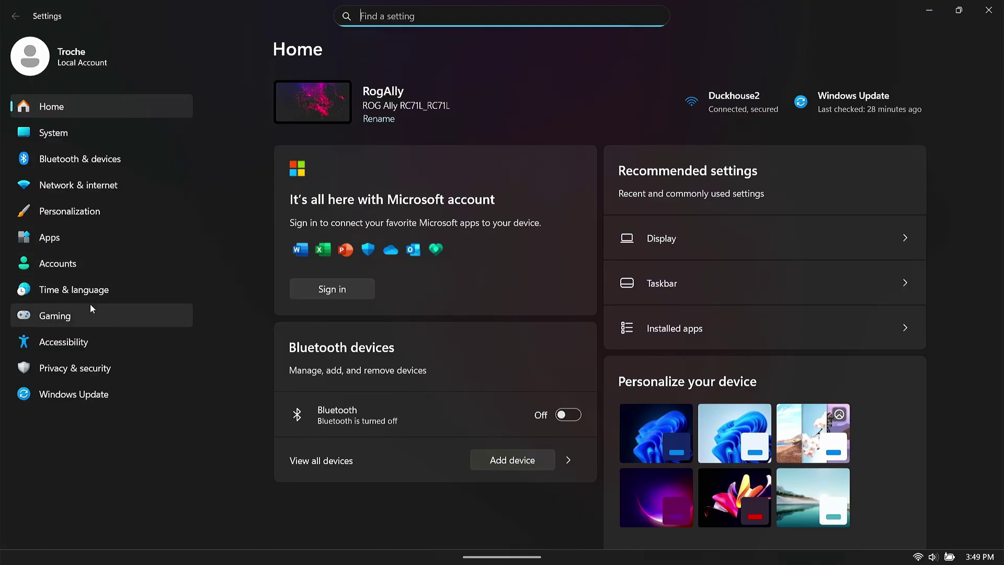
click(62, 316)
click(407, 104)
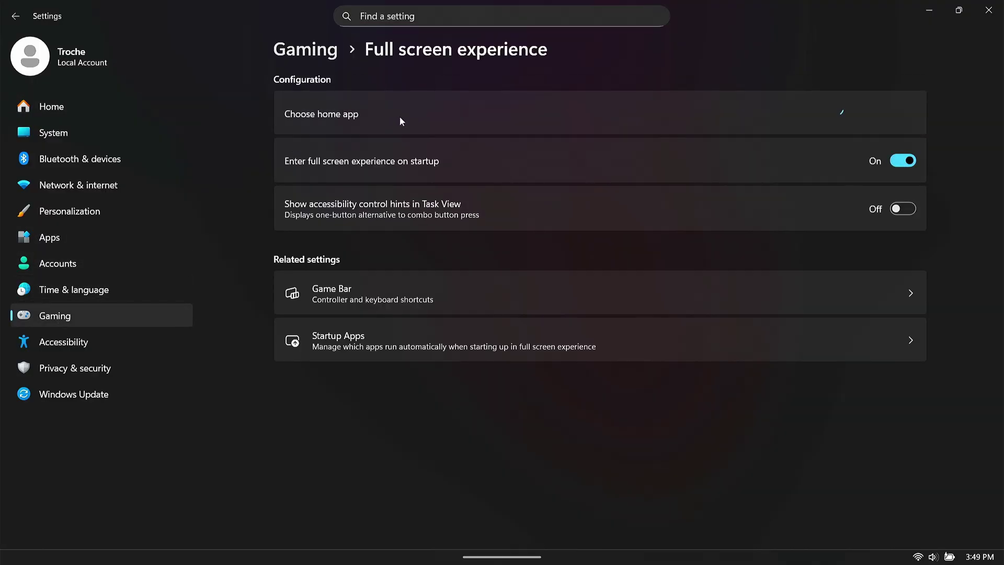
click(890, 117)
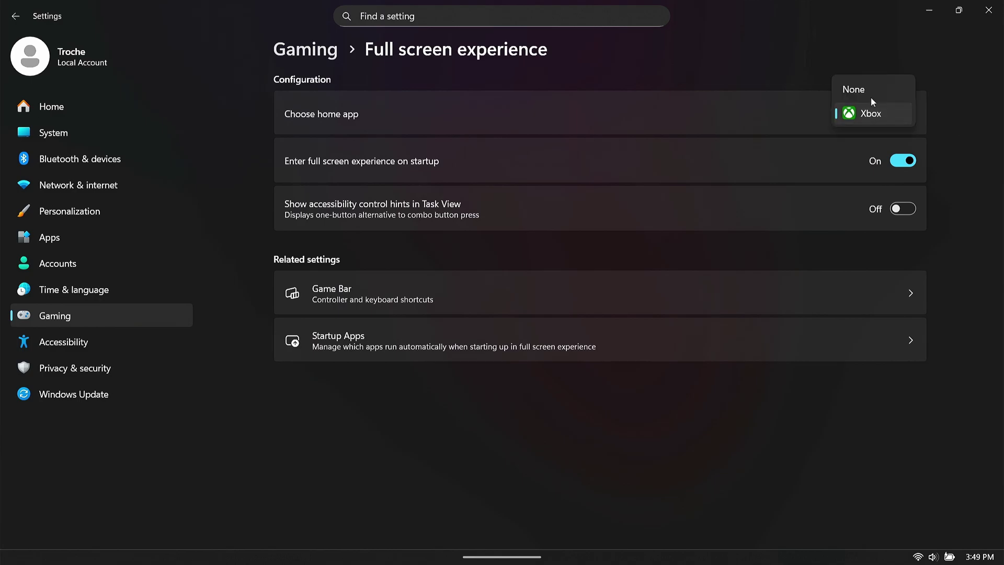
click(943, 126)
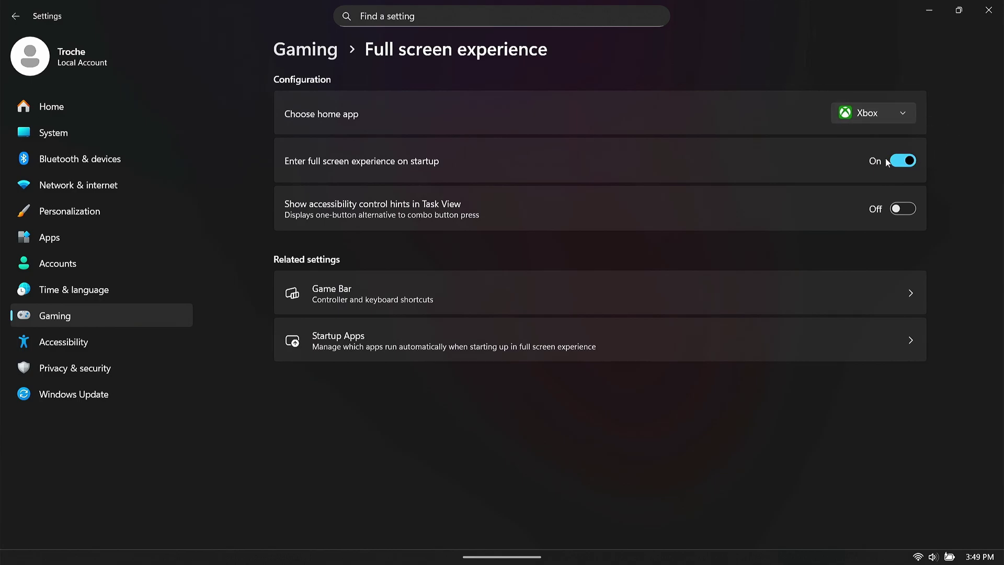